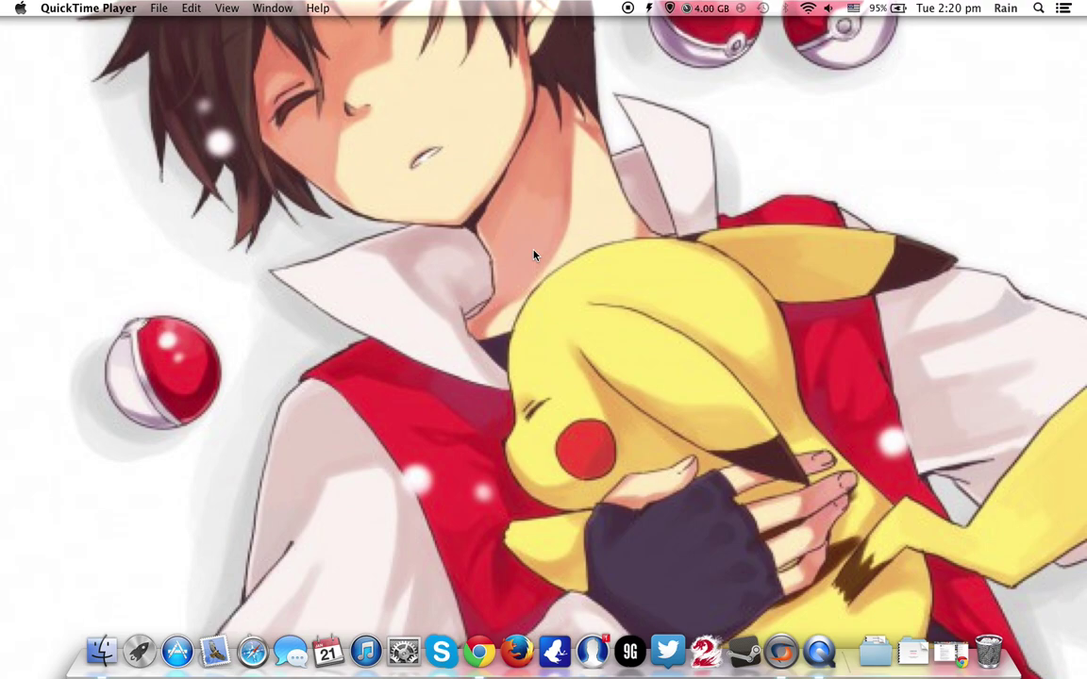
Switch to Chrome, check the setup instructions in the video description, and load the swtor.com website in a new tab.
left_click(490, 653)
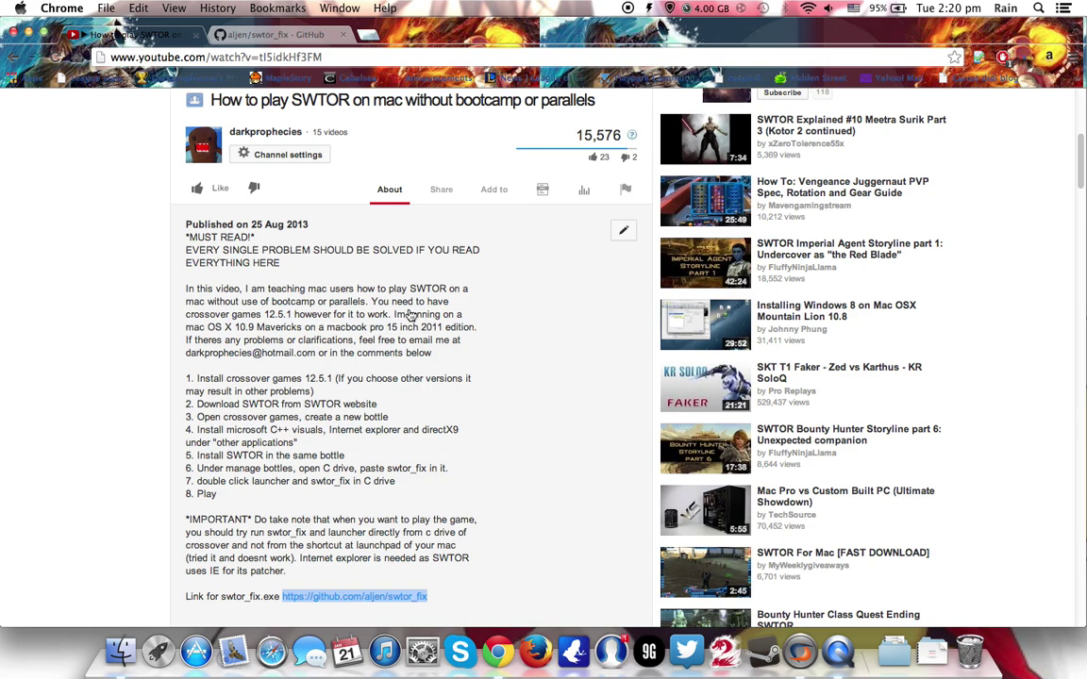
scroll(422, 291, "down", 1)
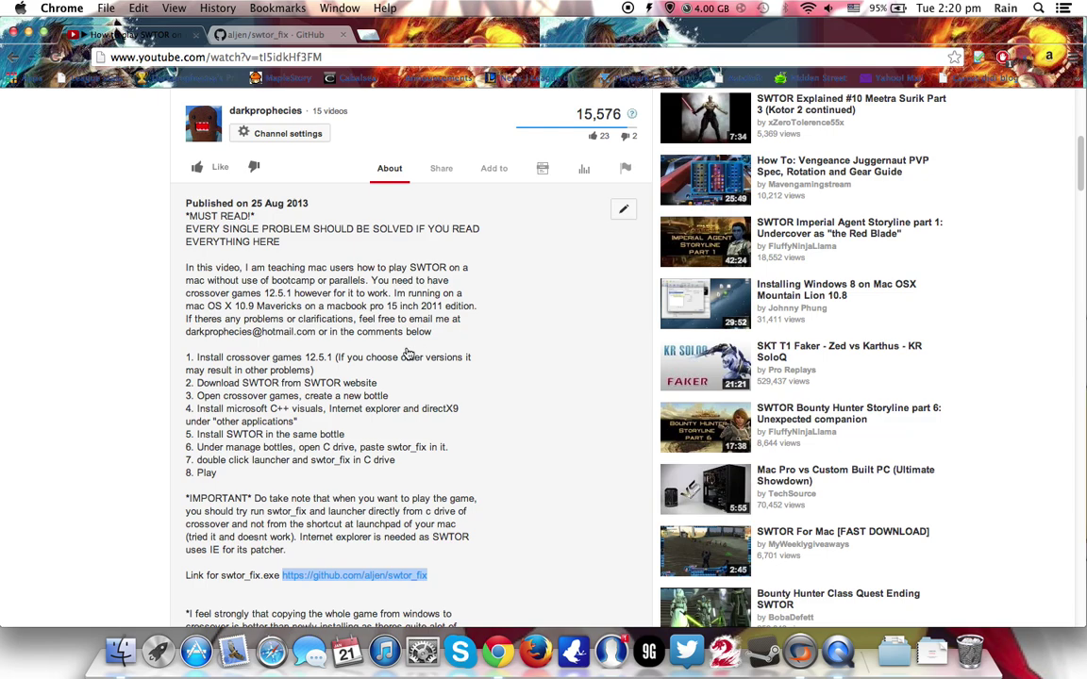
left_click(369, 36)
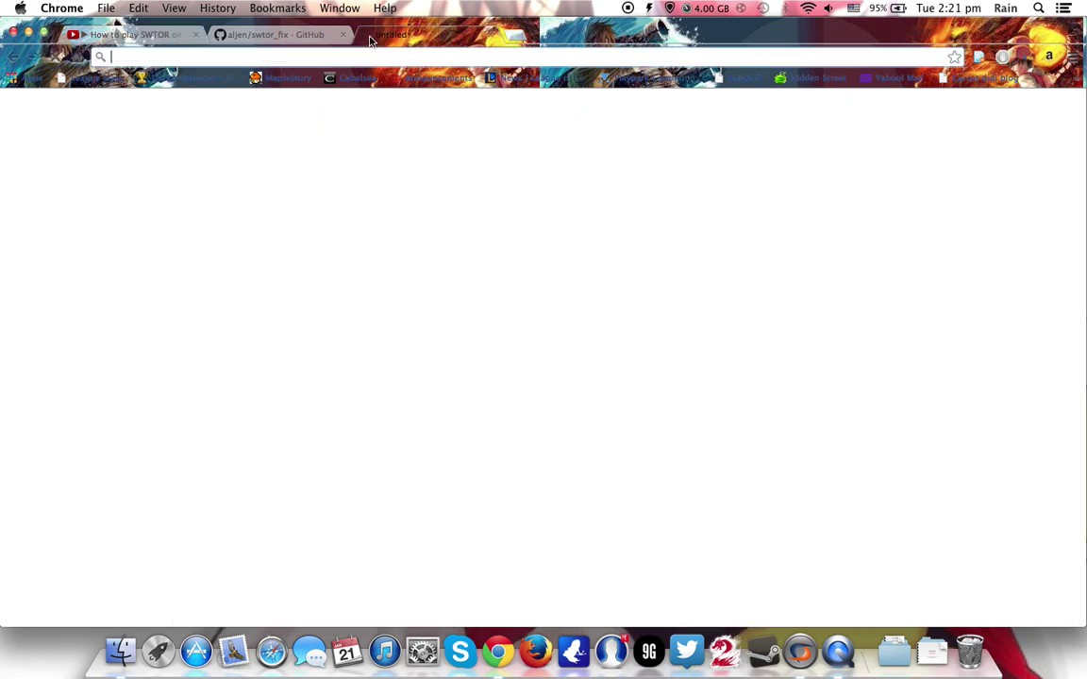
type("swtor")
key("Return")
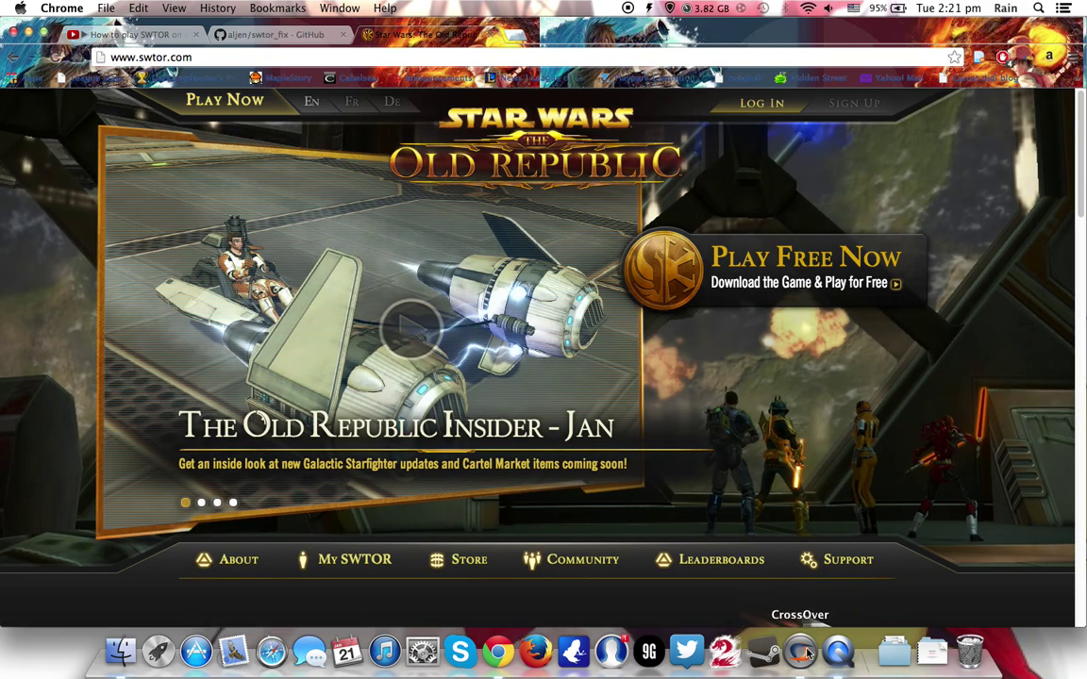
Switch to CrossOver, open the bottle manager, and preview the new bottle settings without creating a bottle.
left_click(806, 654)
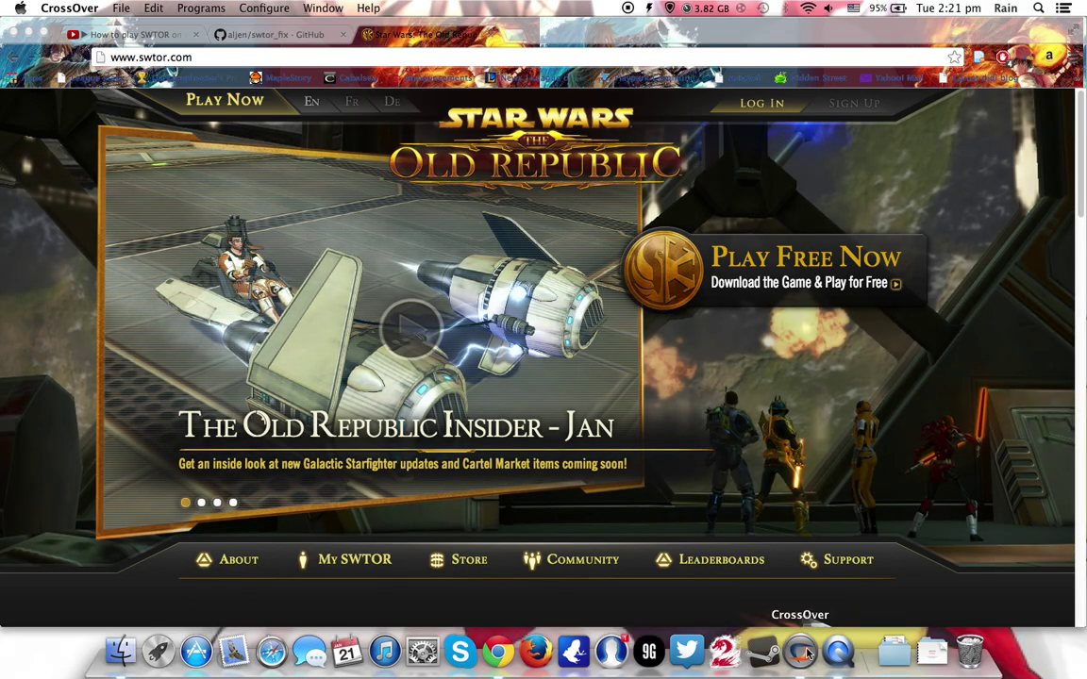
left_click(206, 6)
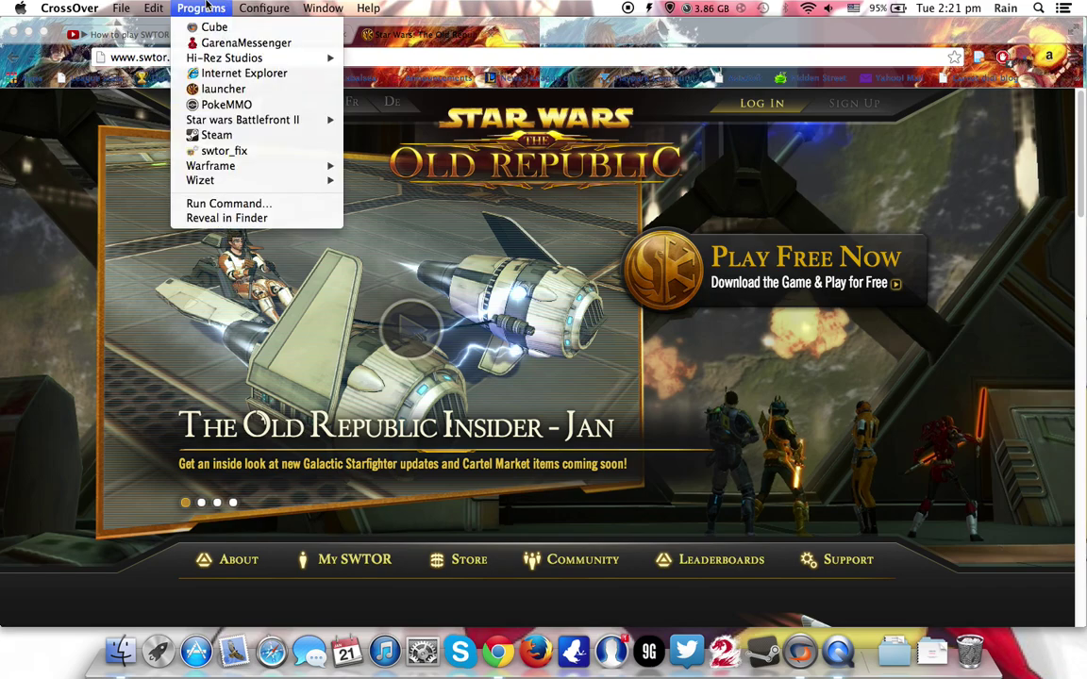
mouse_move(264, 8)
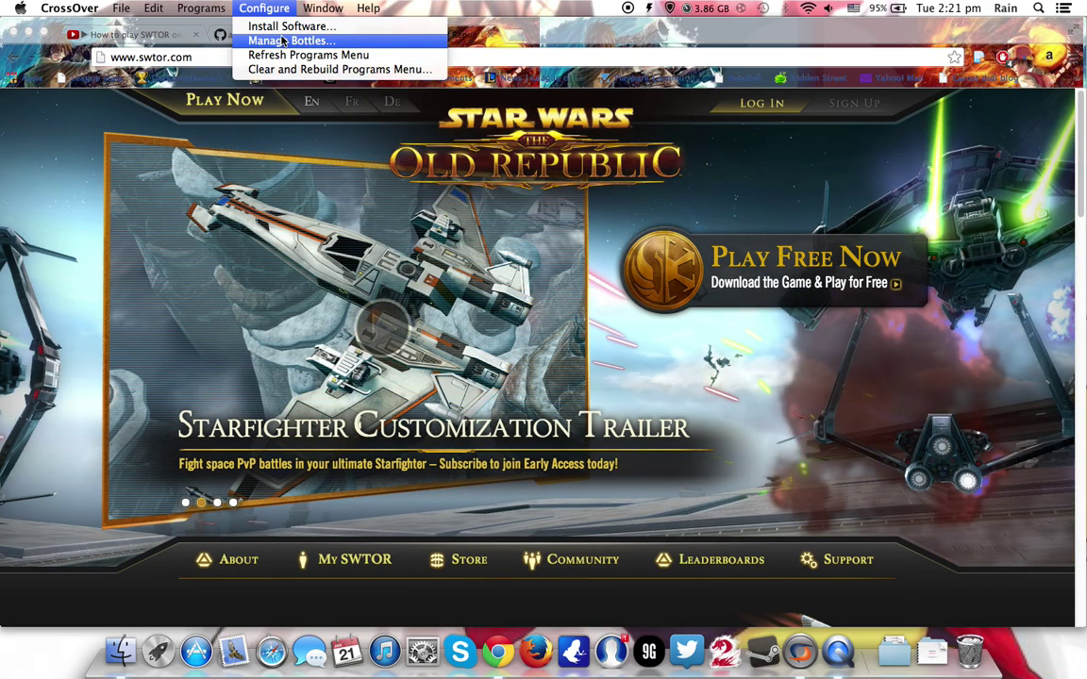
left_click(285, 42)
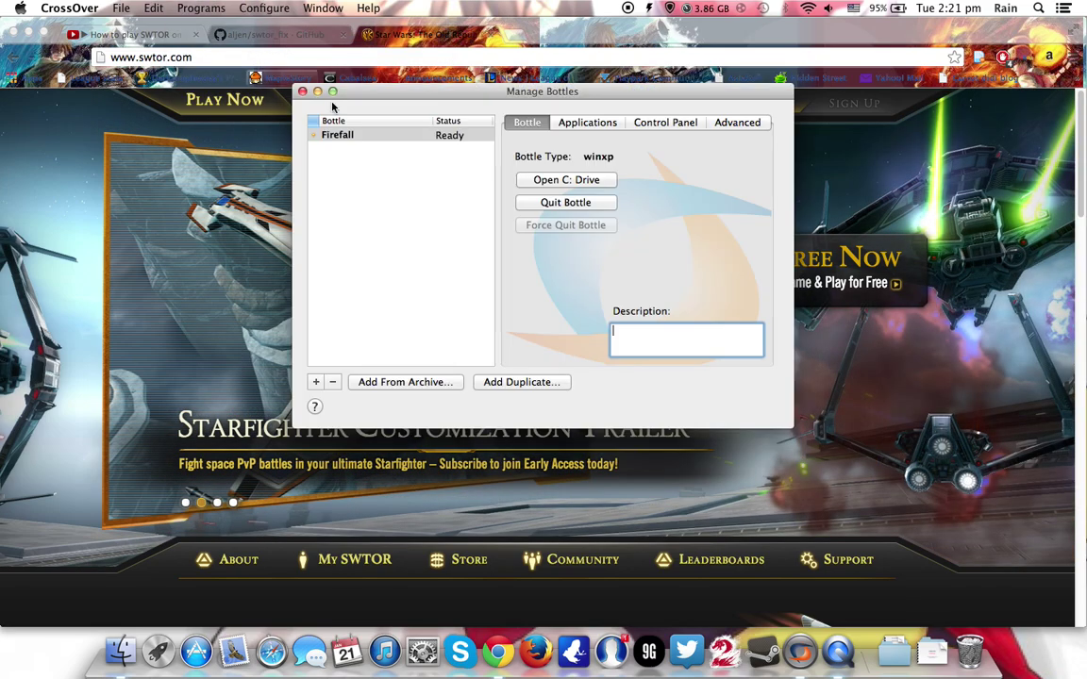
left_click(317, 382)
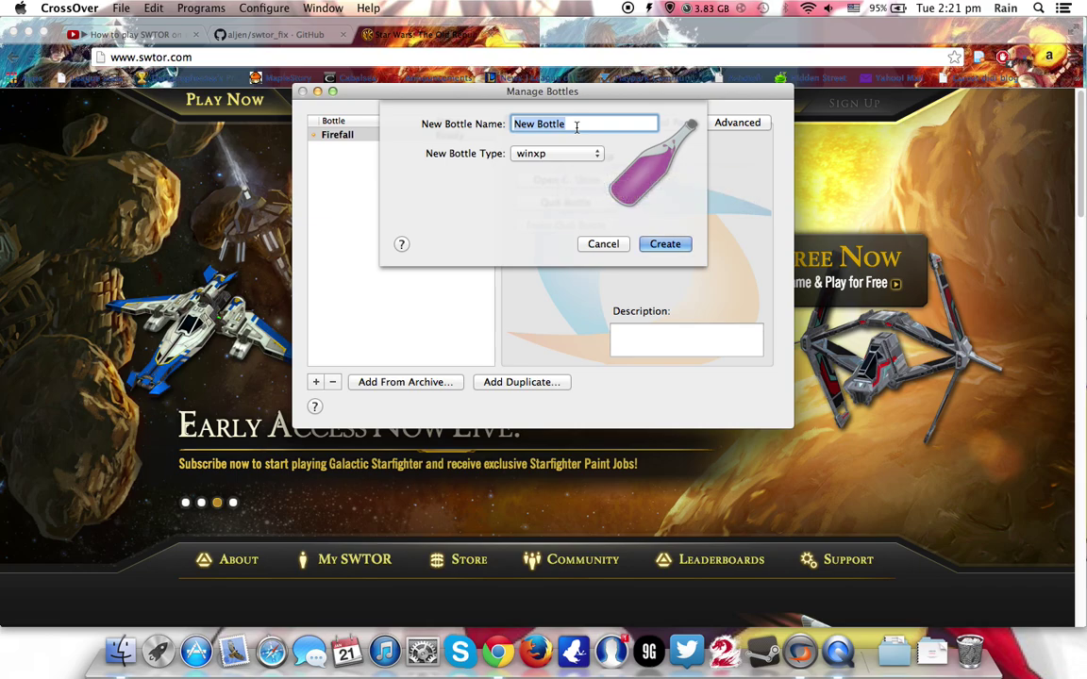
left_click(600, 244)
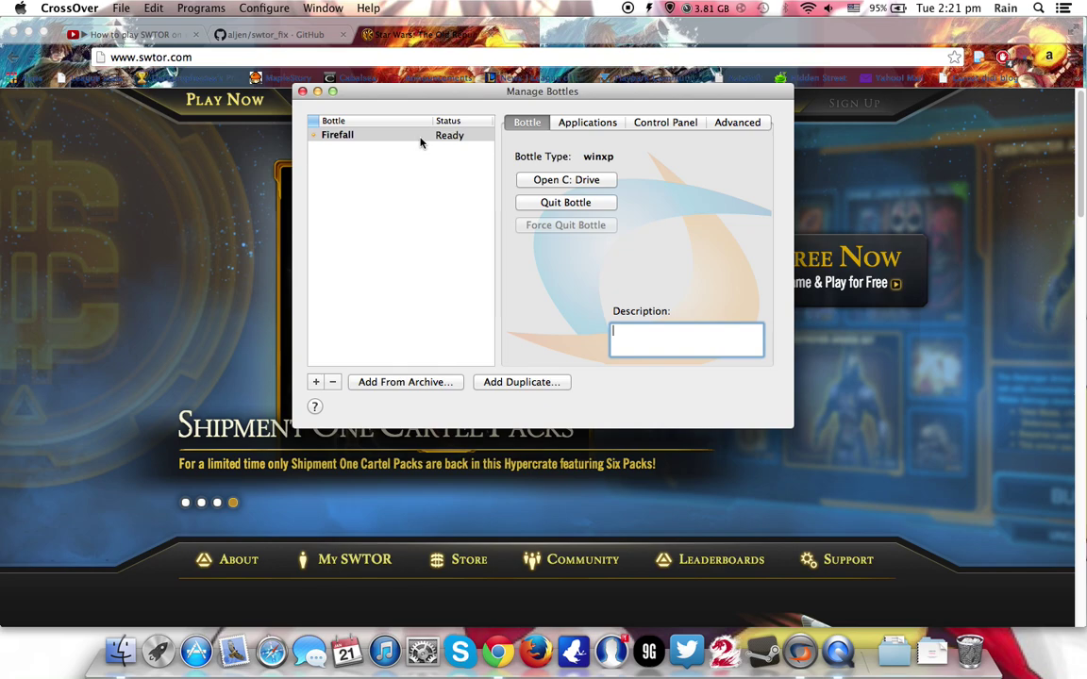
Review the applications installed in the Firefall bottle and start the software installer for that bottle.
left_click(607, 126)
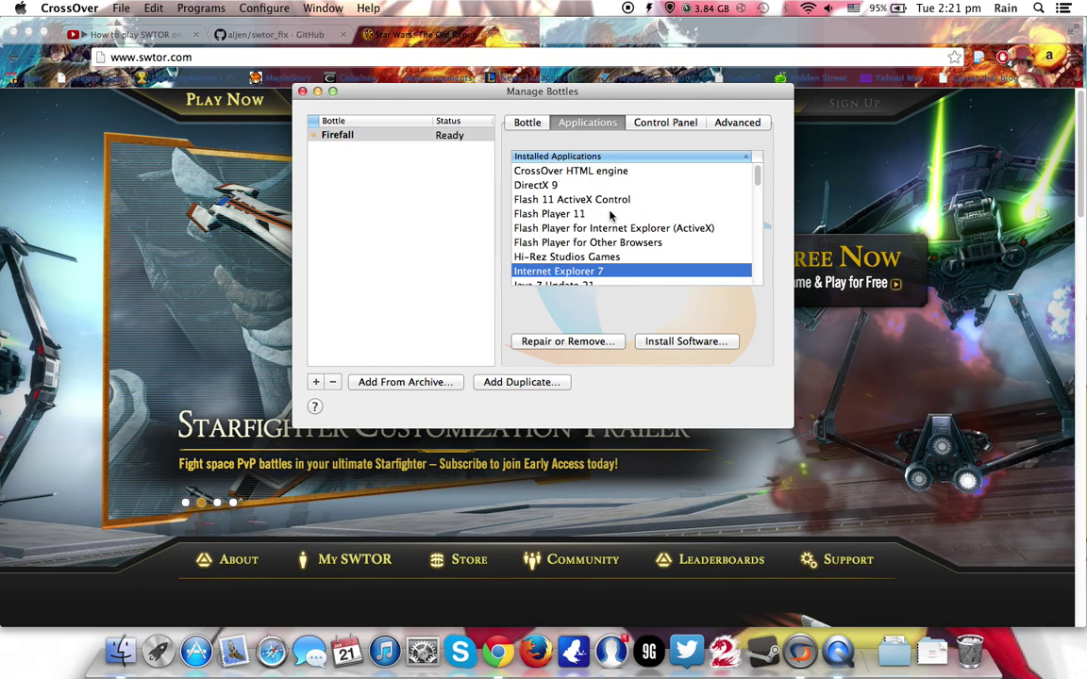
scroll(609, 216, "down", 3)
scroll(609, 215, "up", 3)
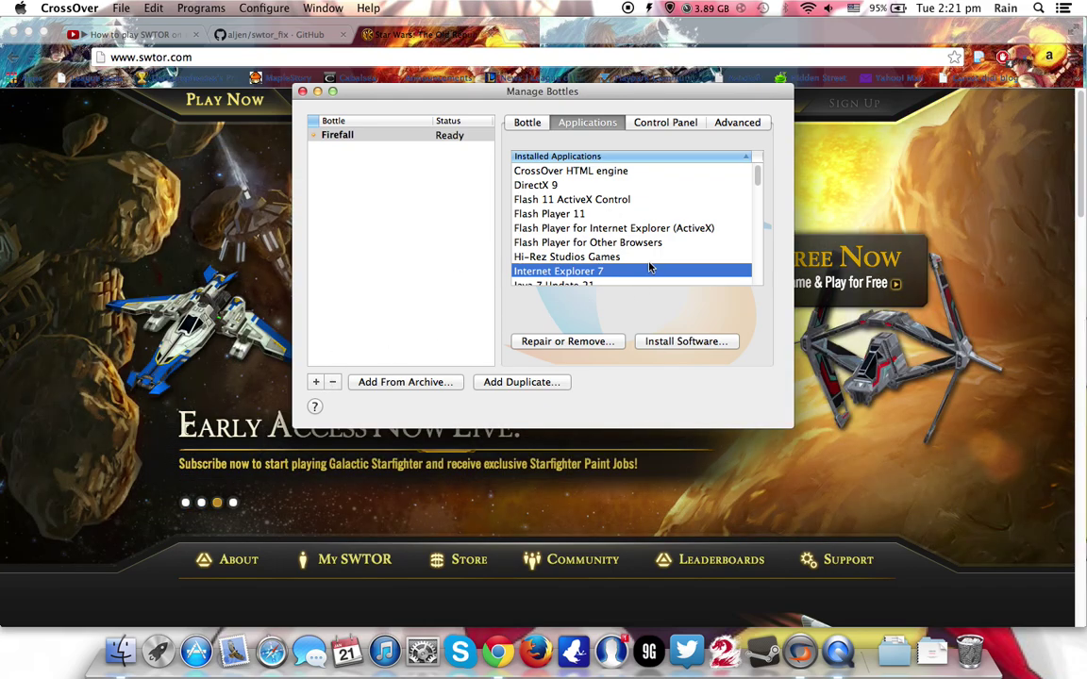
scroll(651, 263, "down", 2)
scroll(653, 257, "up", 2)
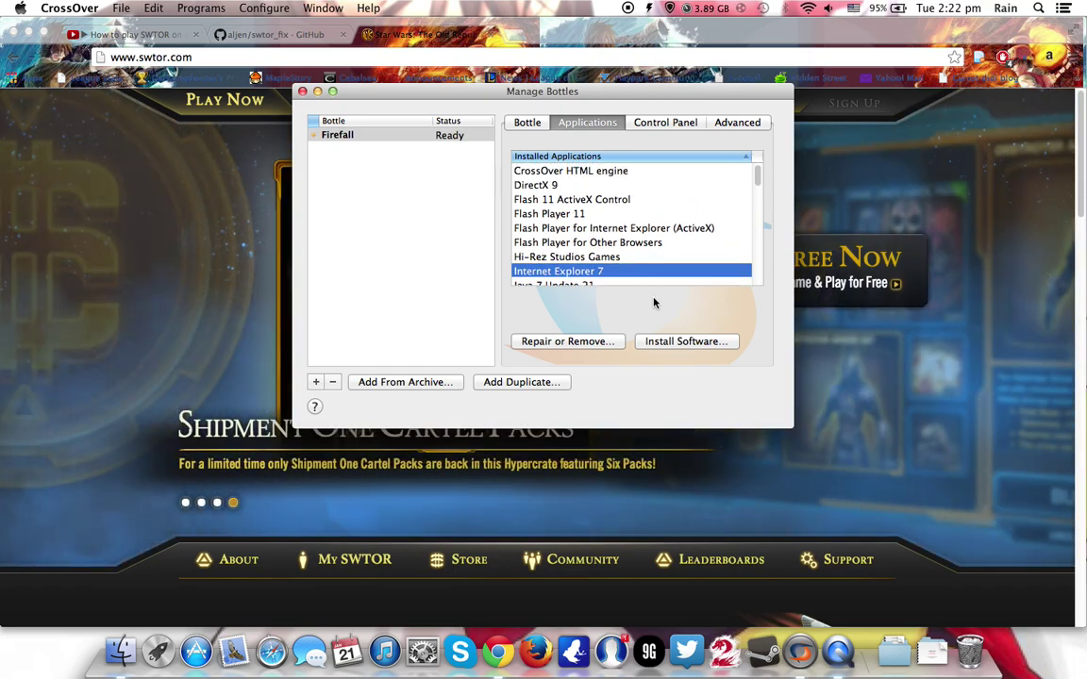
left_click(657, 347)
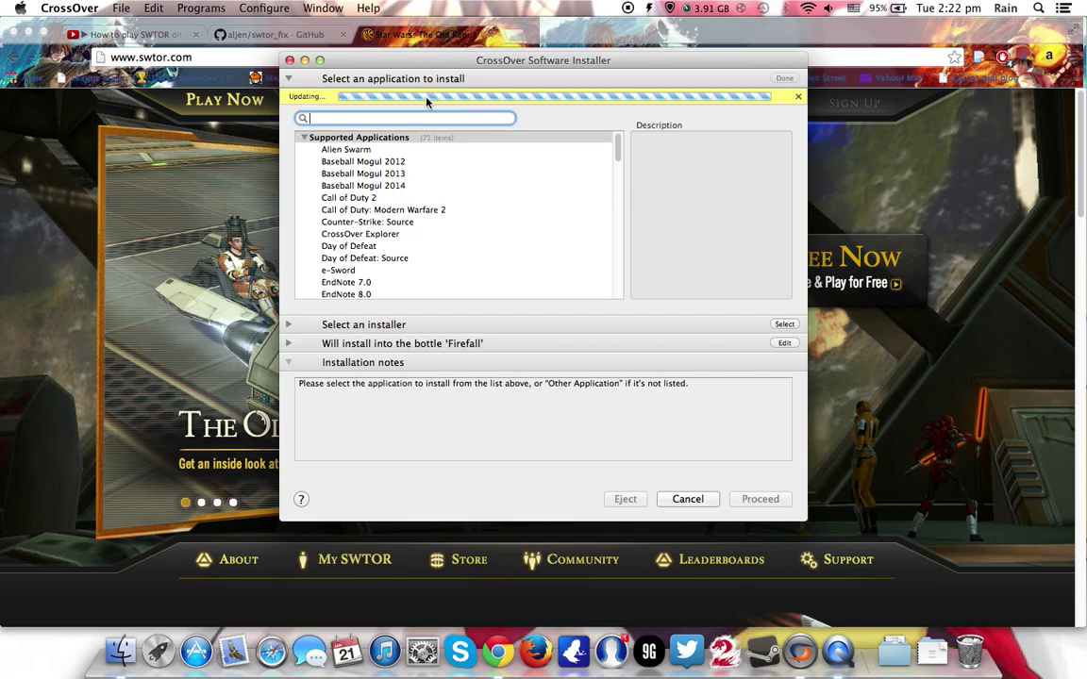
Switch to Chrome and review the numbered setup instructions in the video description and the swtor_fix GitHub page.
left_click(165, 40)
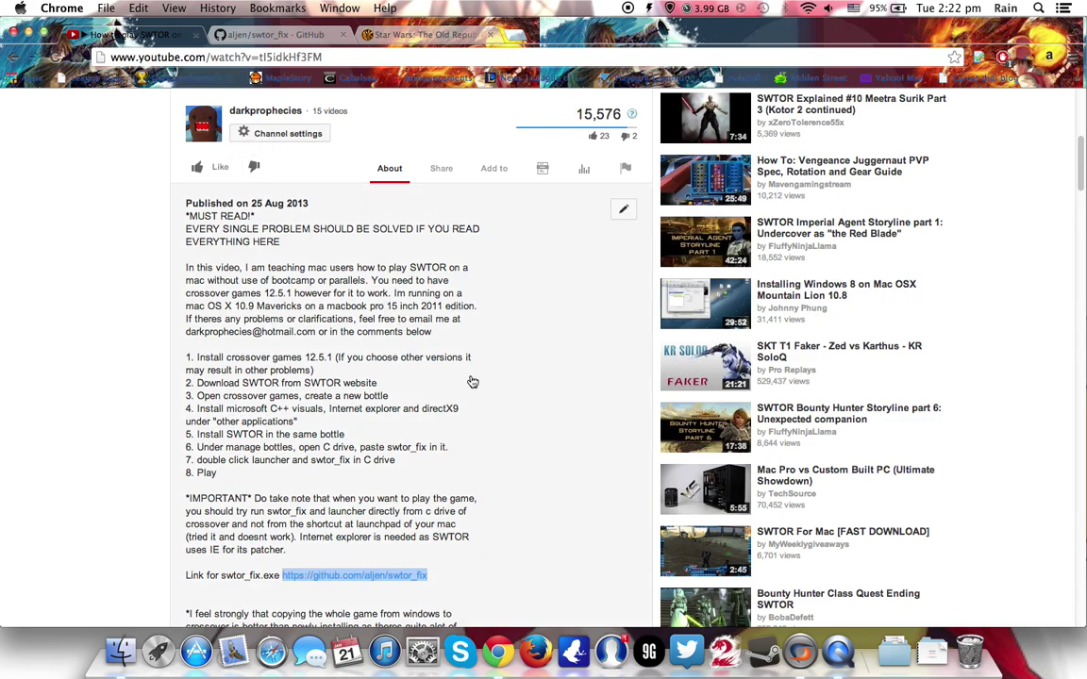
scroll(473, 382, "down", 1)
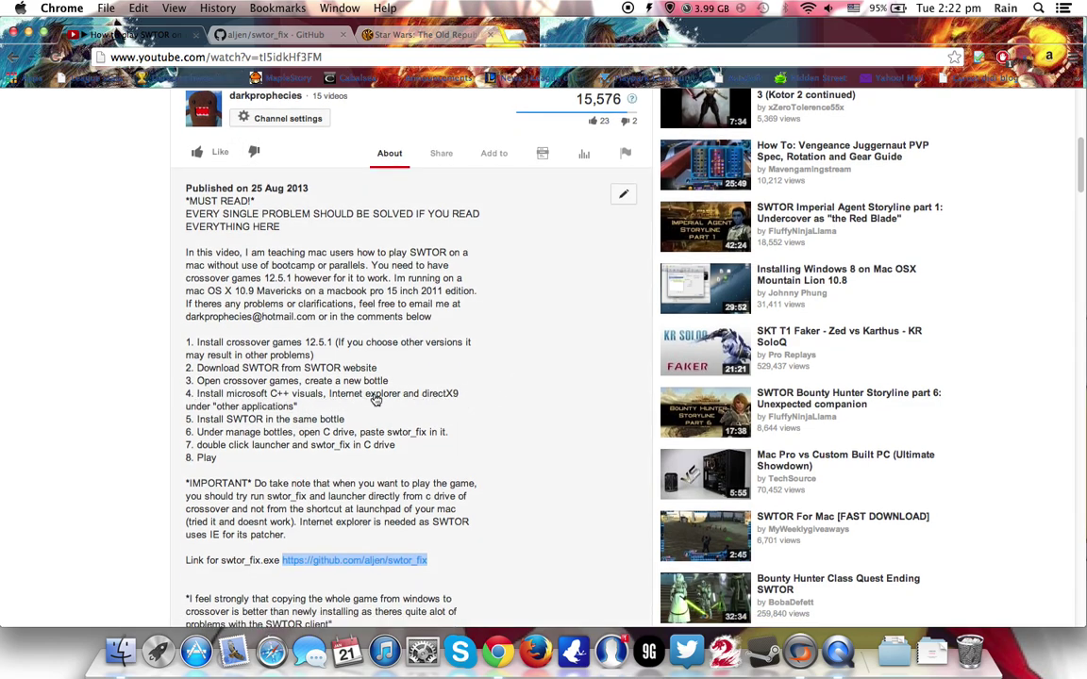
scroll(478, 399, "down", 2)
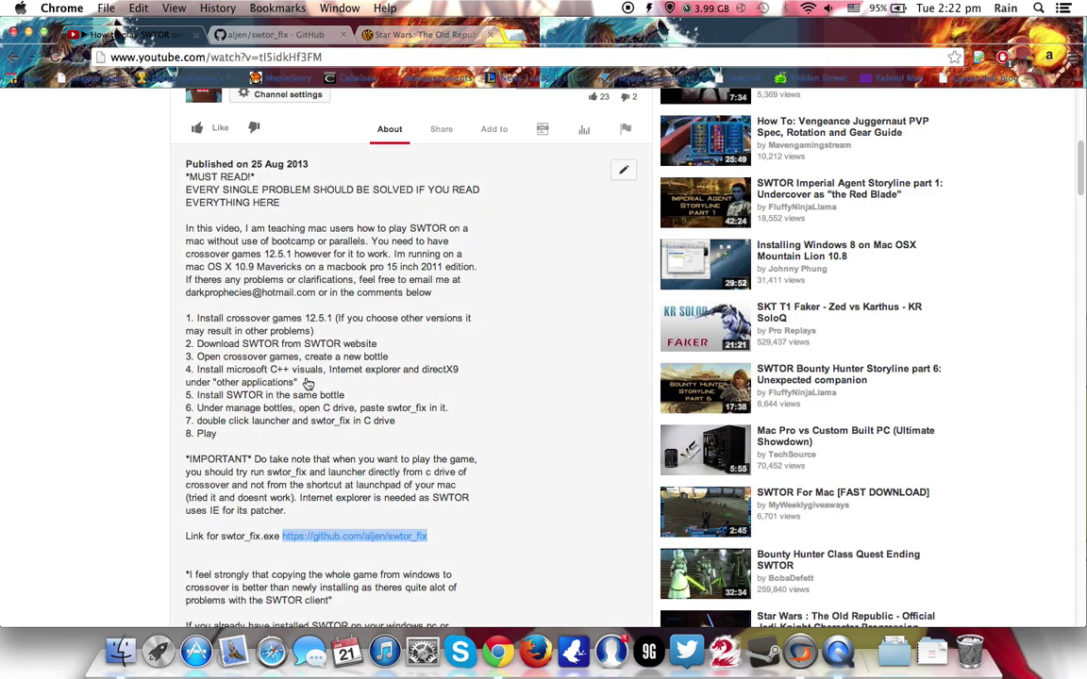
left_click(272, 34)
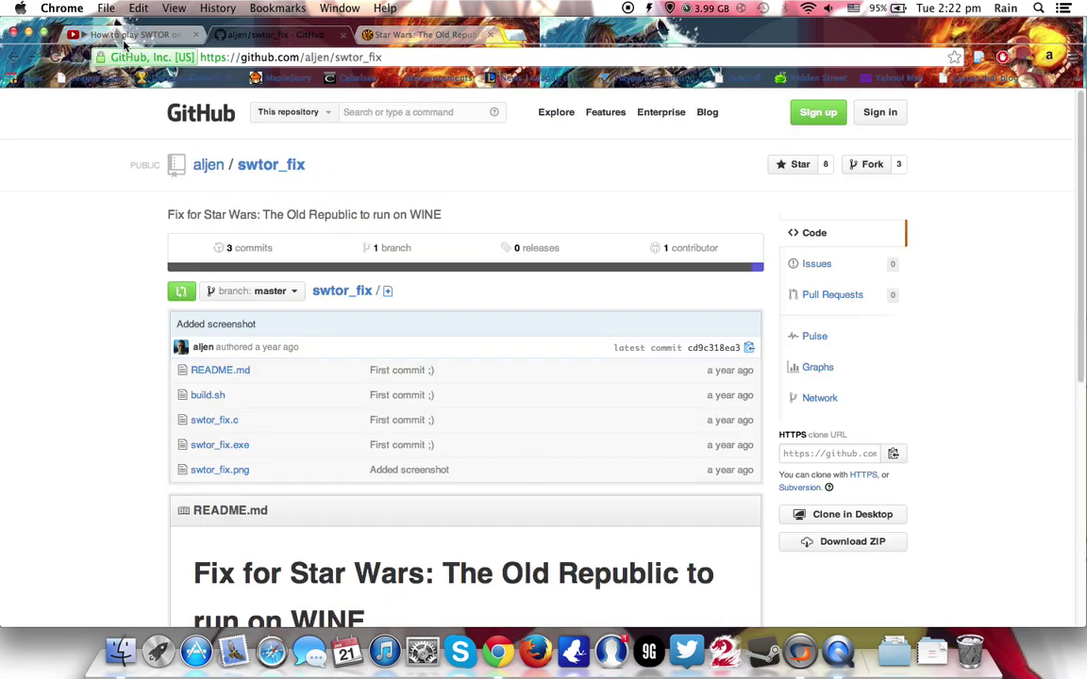
left_click(127, 34)
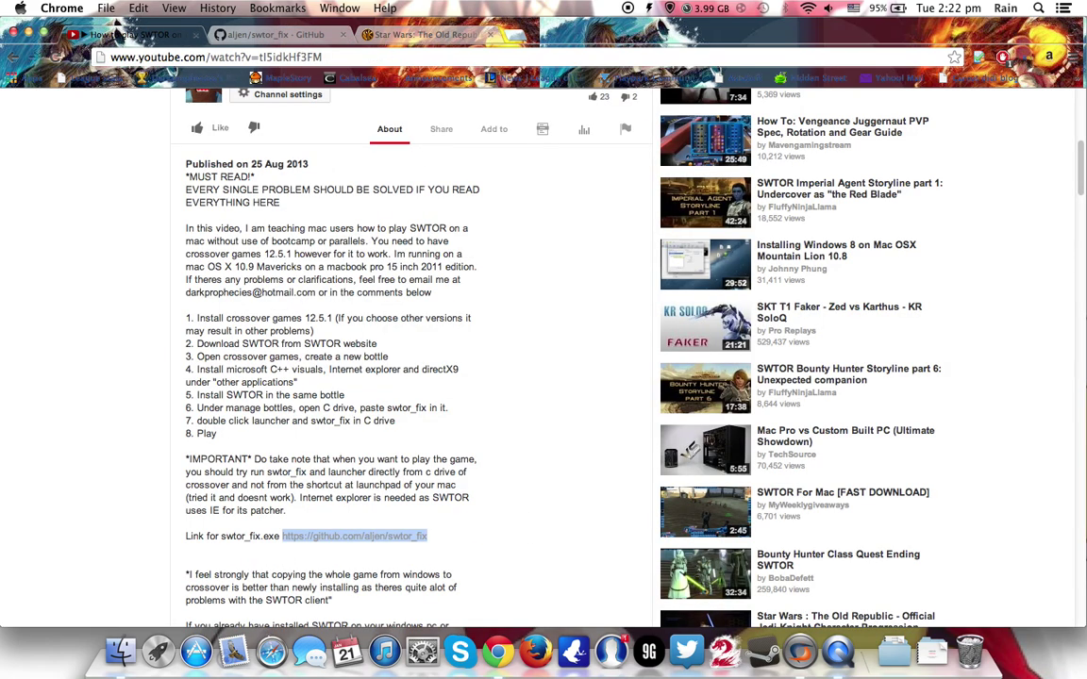
Switch back to CrossOver, search the software installer for "internet", and select Internet Explorer 8 among the community supported applications.
left_click(800, 651)
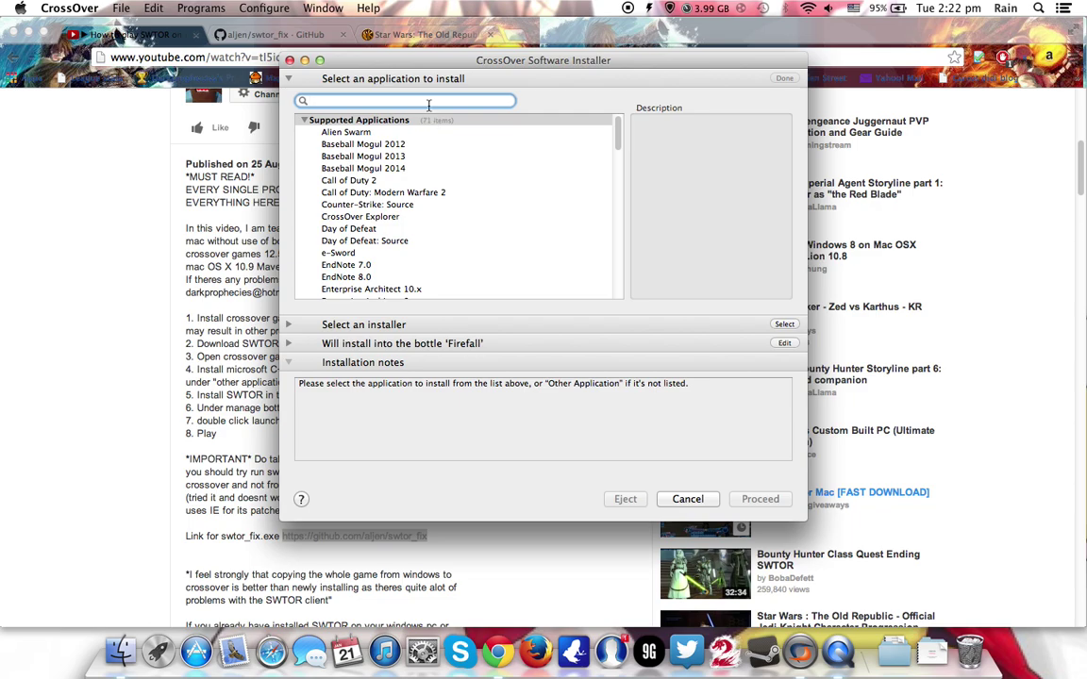
type("internet")
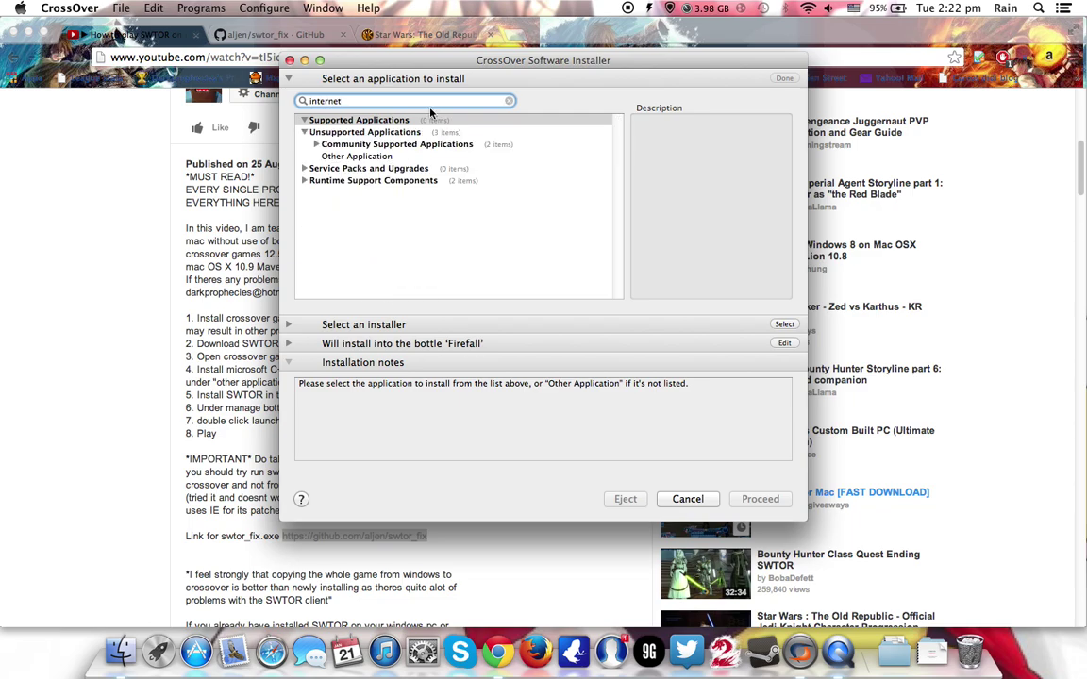
left_click(316, 144)
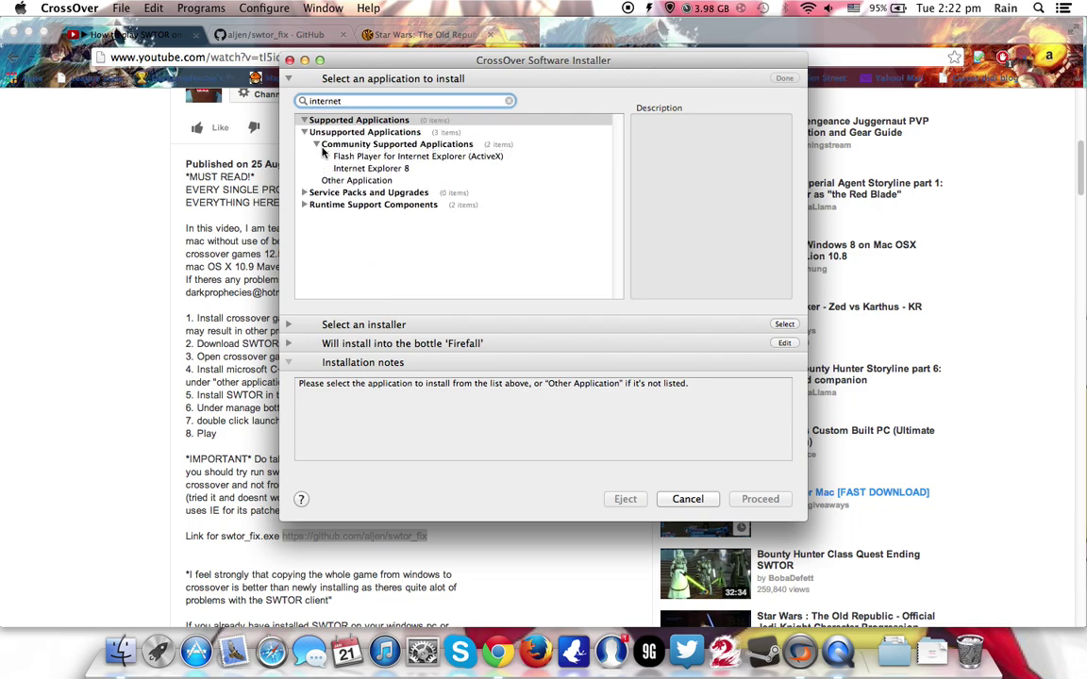
left_click(347, 169)
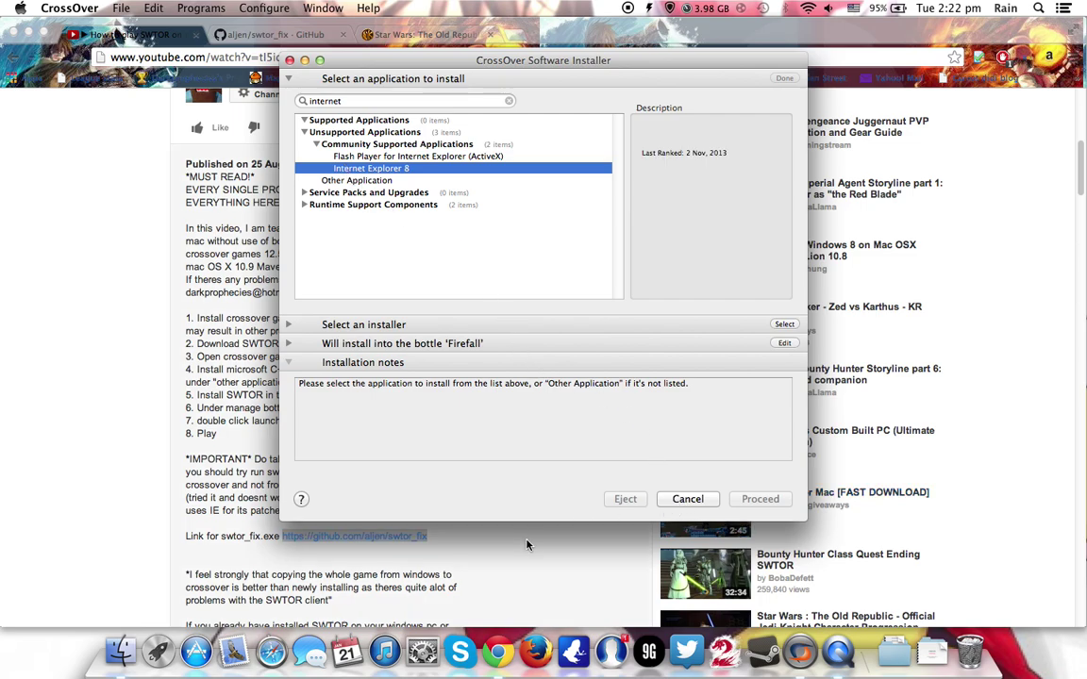
Return to the bottle manager and check the Firefall bottle's installed applications list for the required Microsoft components.
left_click(800, 653)
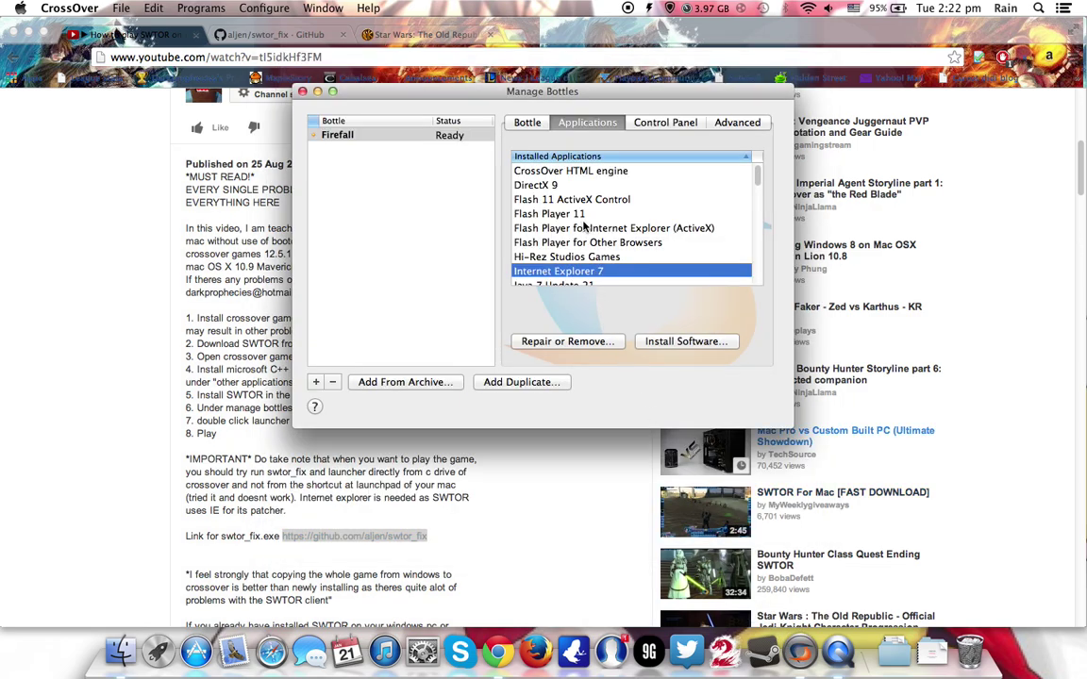
scroll(585, 224, "down", 2)
scroll(585, 224, "down", 2)
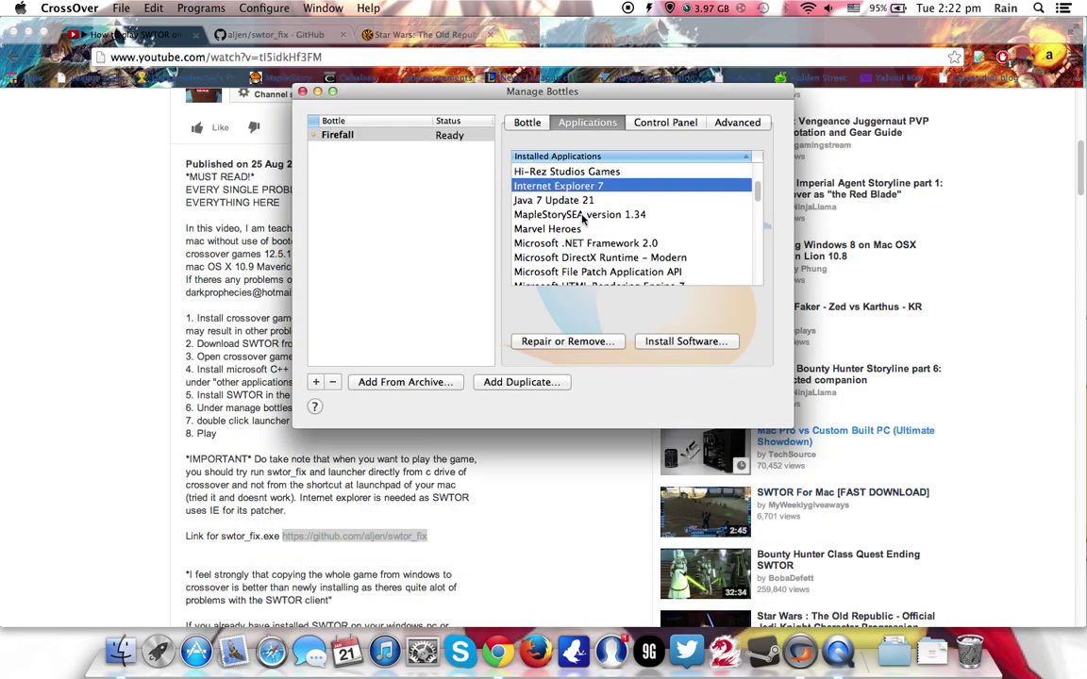
scroll(586, 246, "down", 2)
scroll(586, 248, "up", 3)
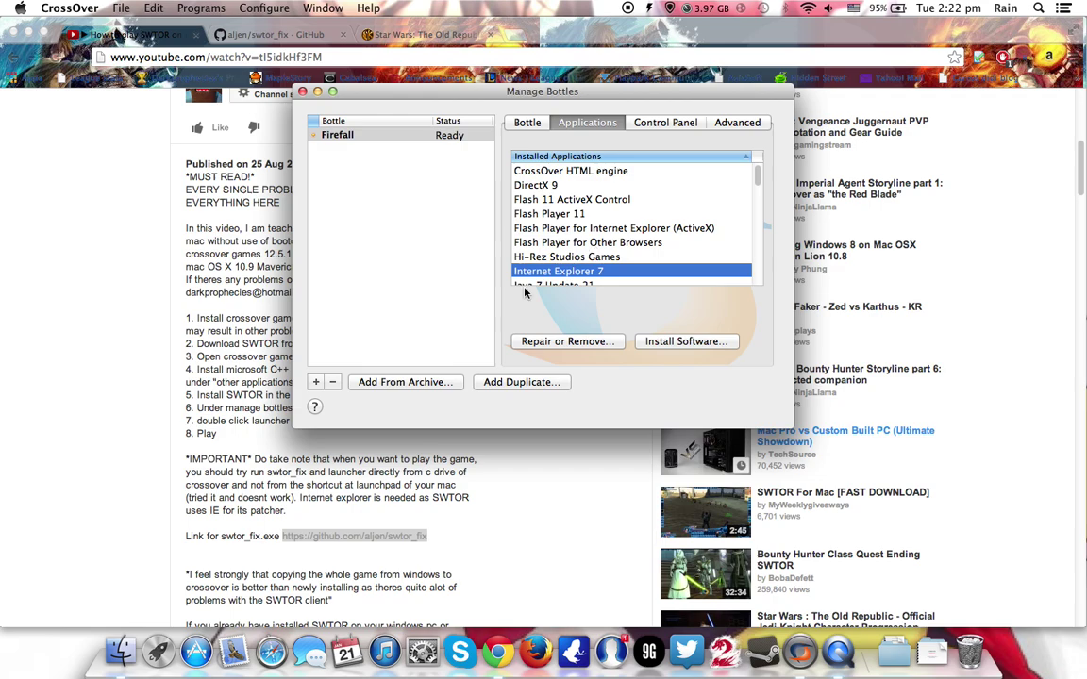
Switch to Chrome and look over the swtor.com home page for the game download.
left_click(227, 349)
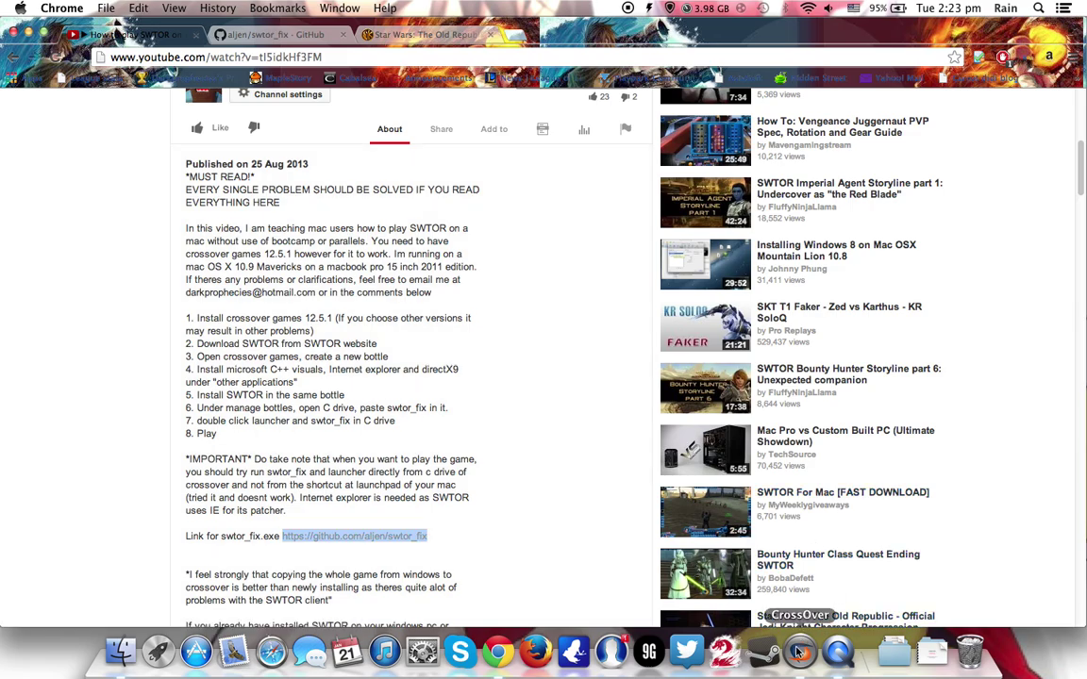
left_click(383, 38)
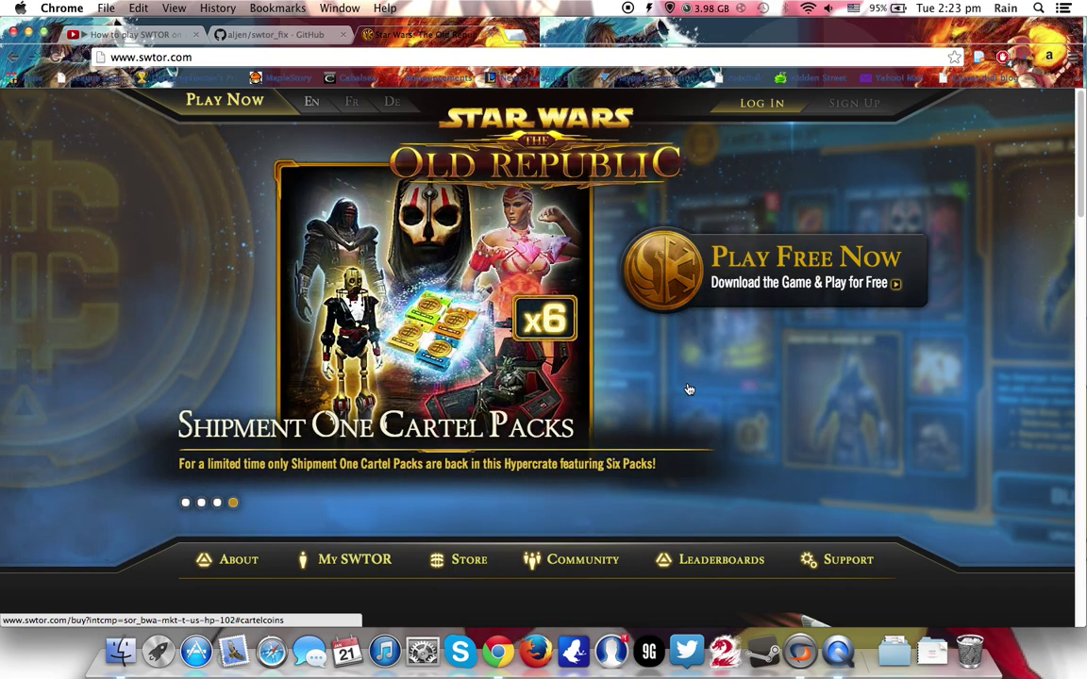
scroll(747, 383, "down", 3)
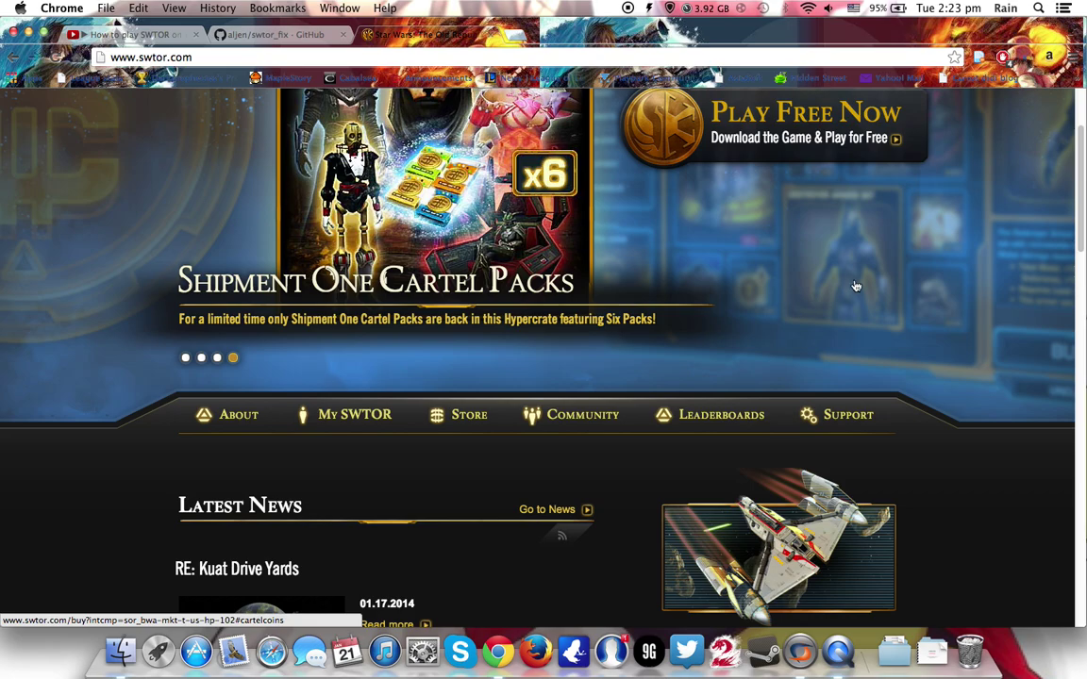
scroll(876, 300, "down", 2)
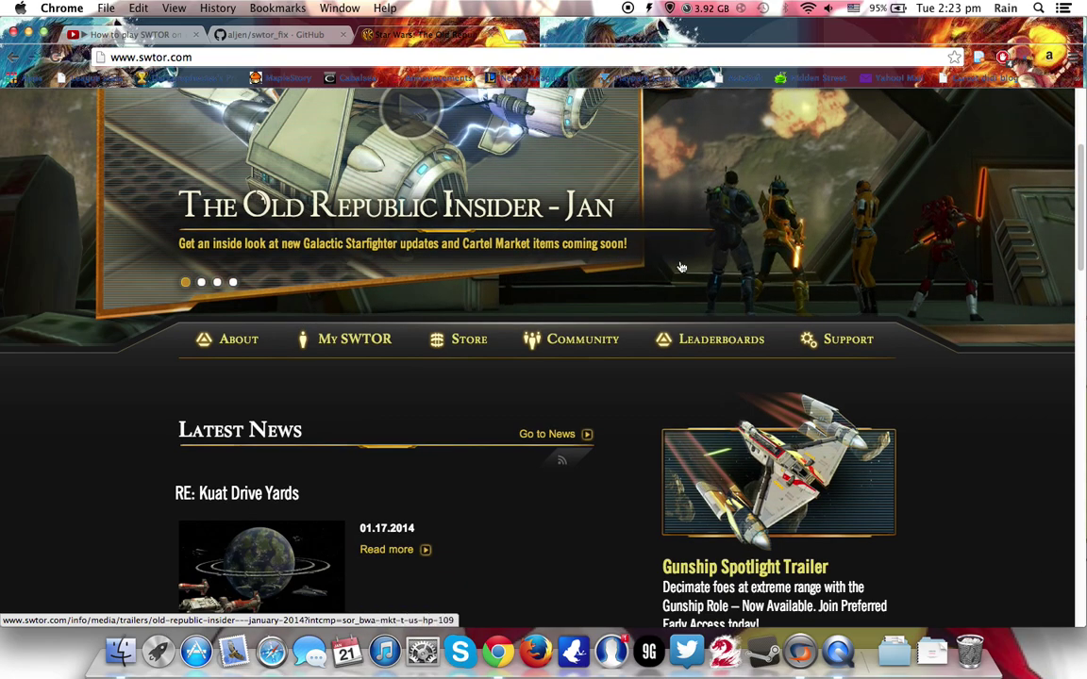
scroll(876, 300, "up", 5)
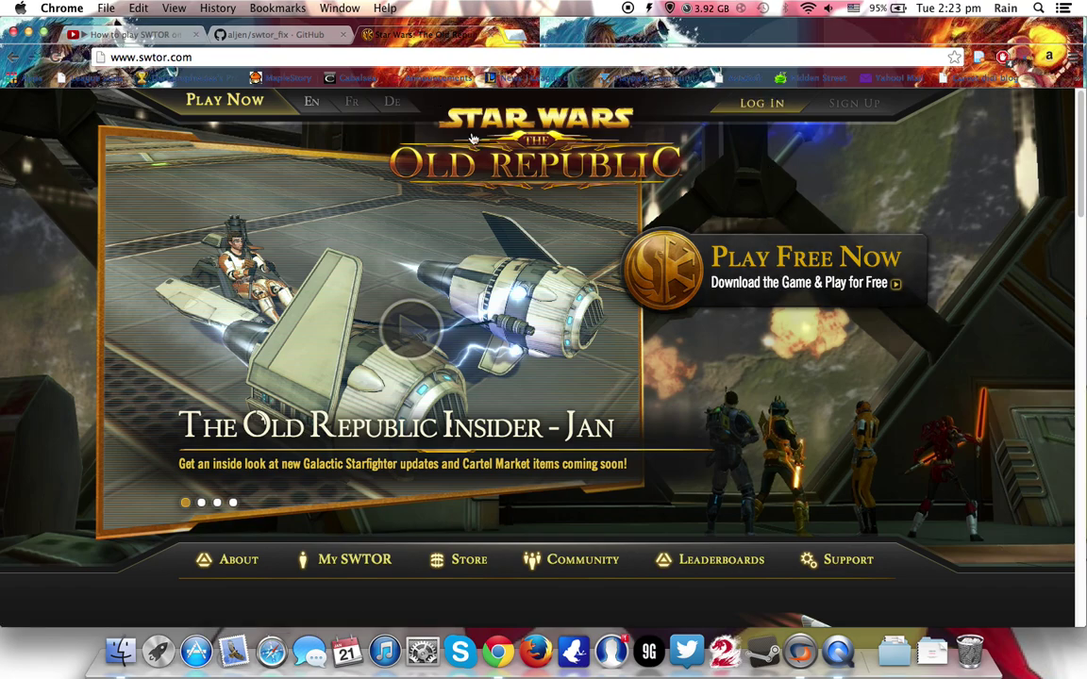
Switch back to CrossOver, start a software installation in the Firefall bottle, search for "other", and select Other Application.
left_click(838, 651)
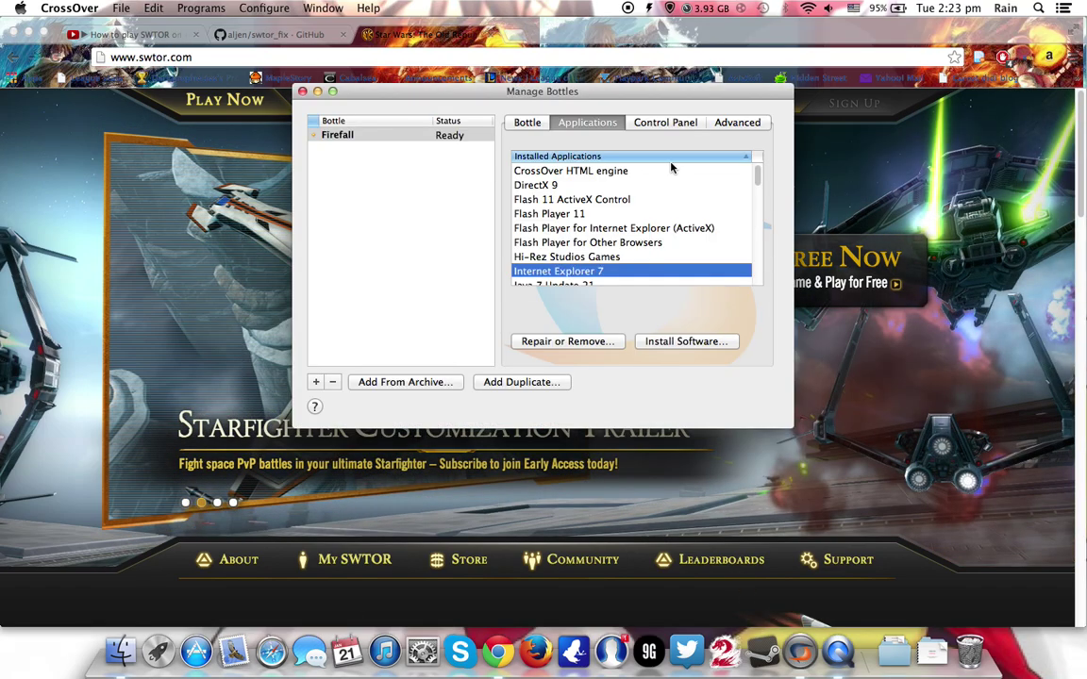
left_click(665, 344)
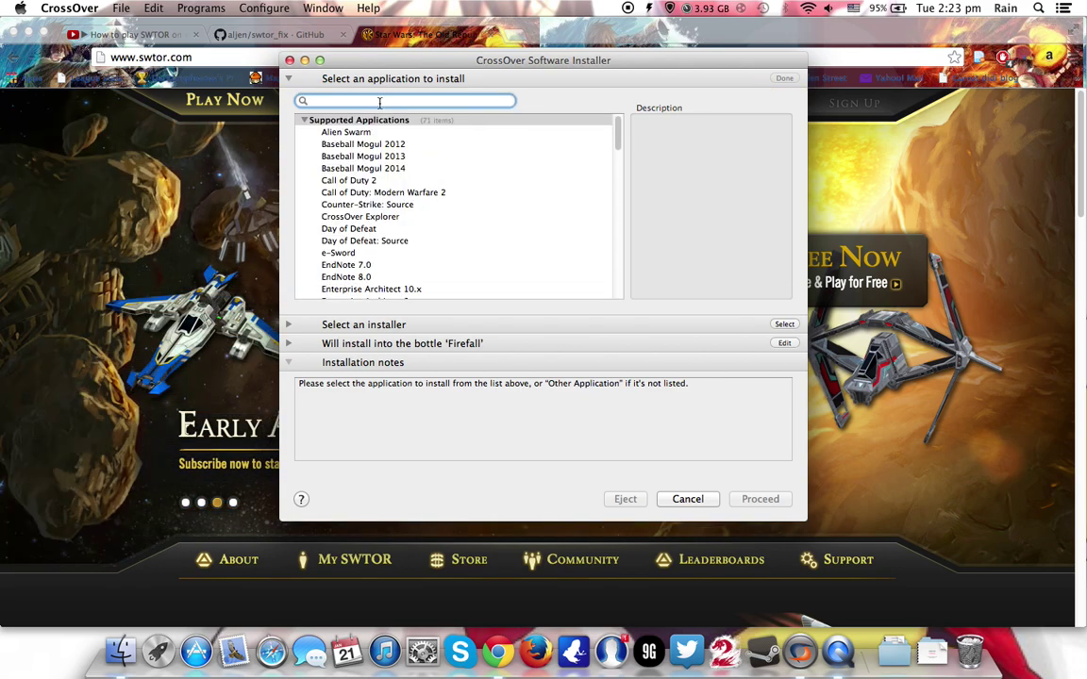
type("other")
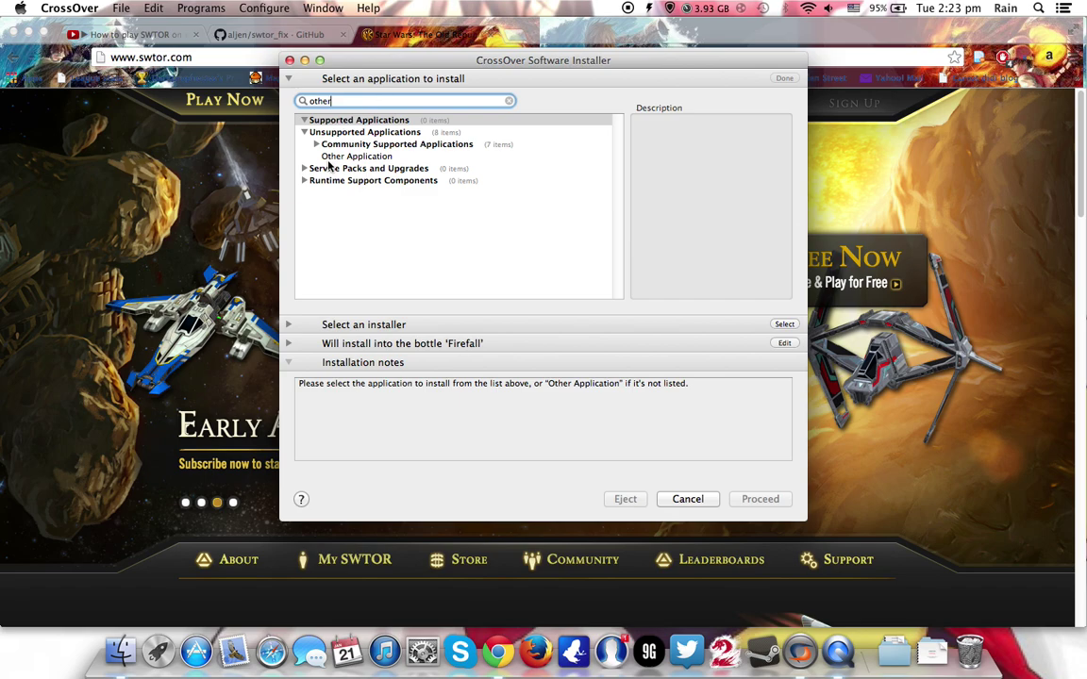
left_click(329, 158)
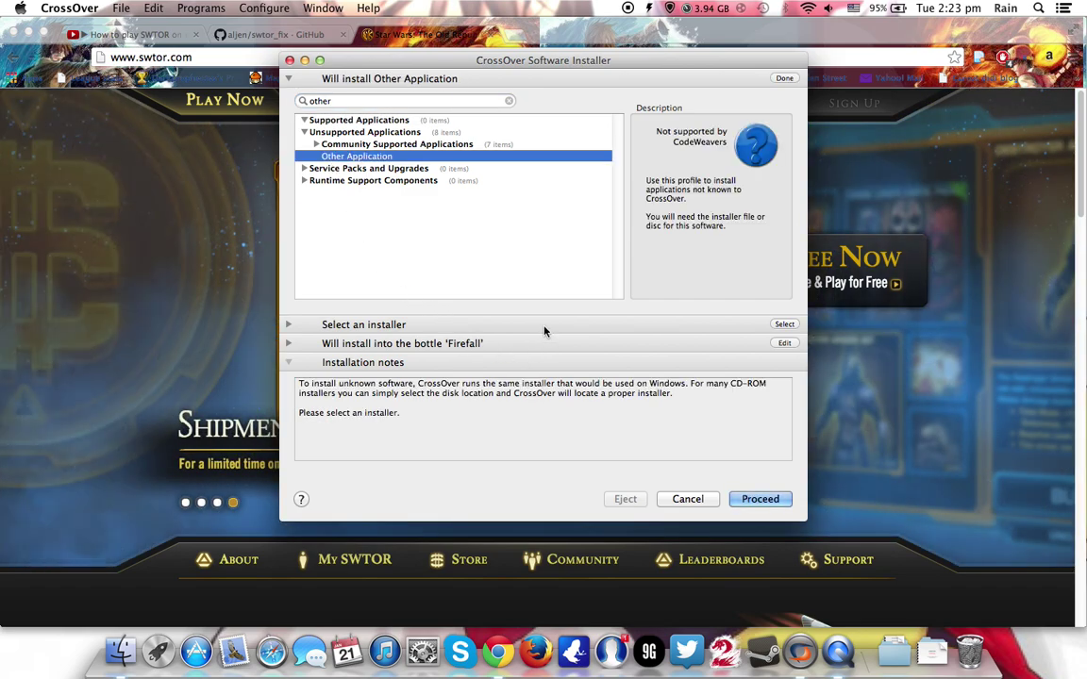
Review the installer source choices and the compatible bottles for Other Application, and cancel the installation.
left_click(544, 331)
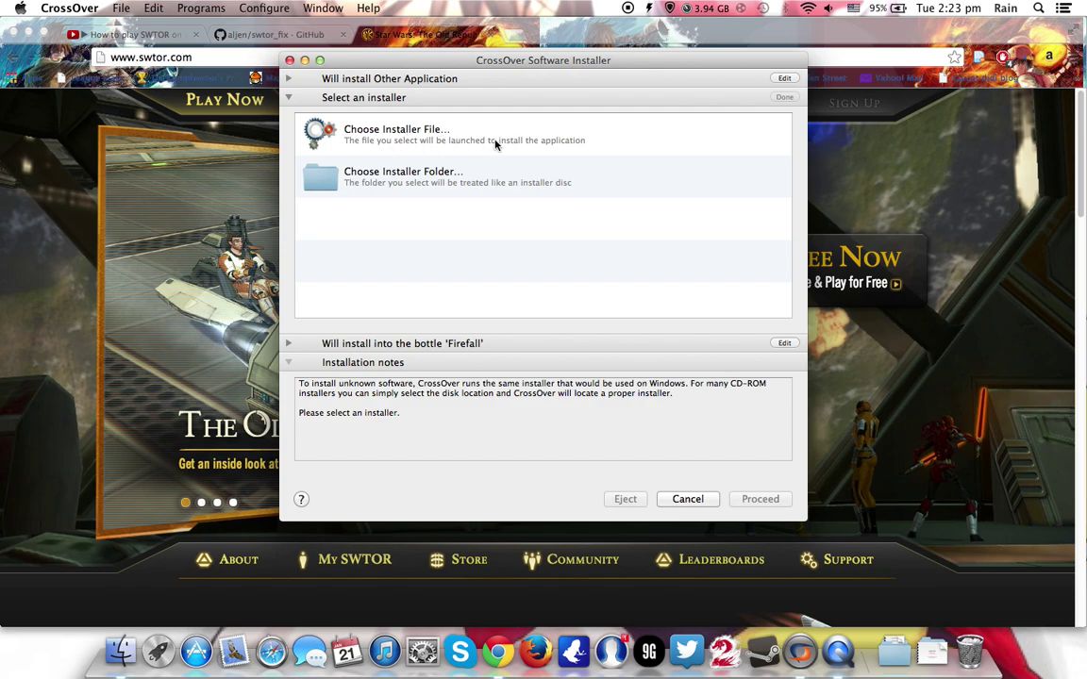
left_click(509, 344)
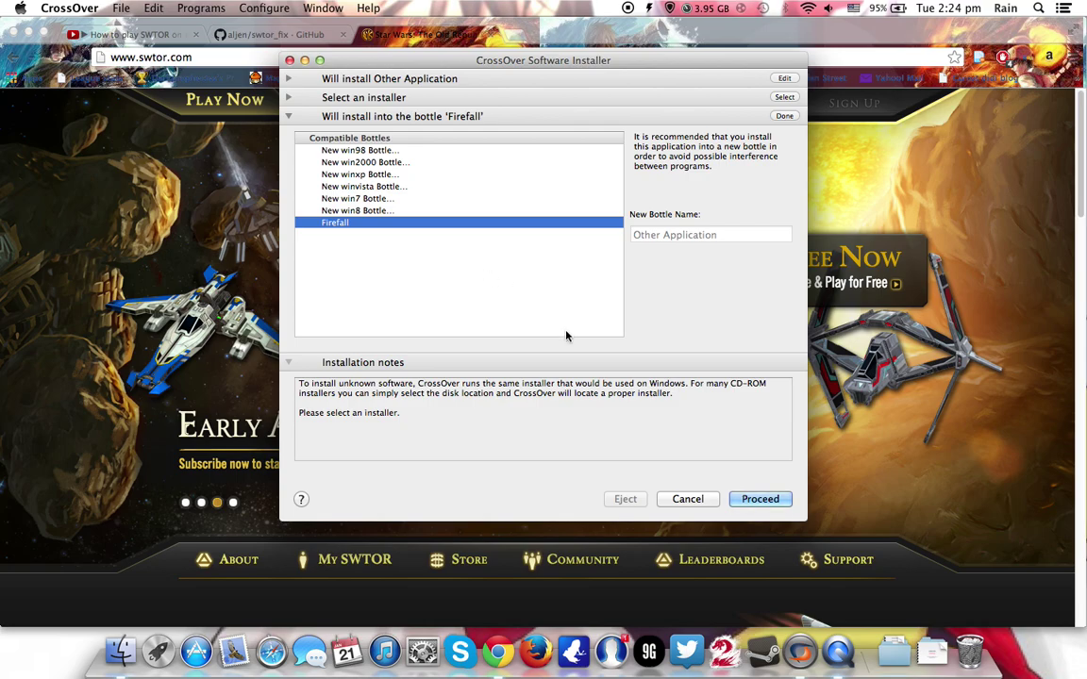
left_click(688, 499)
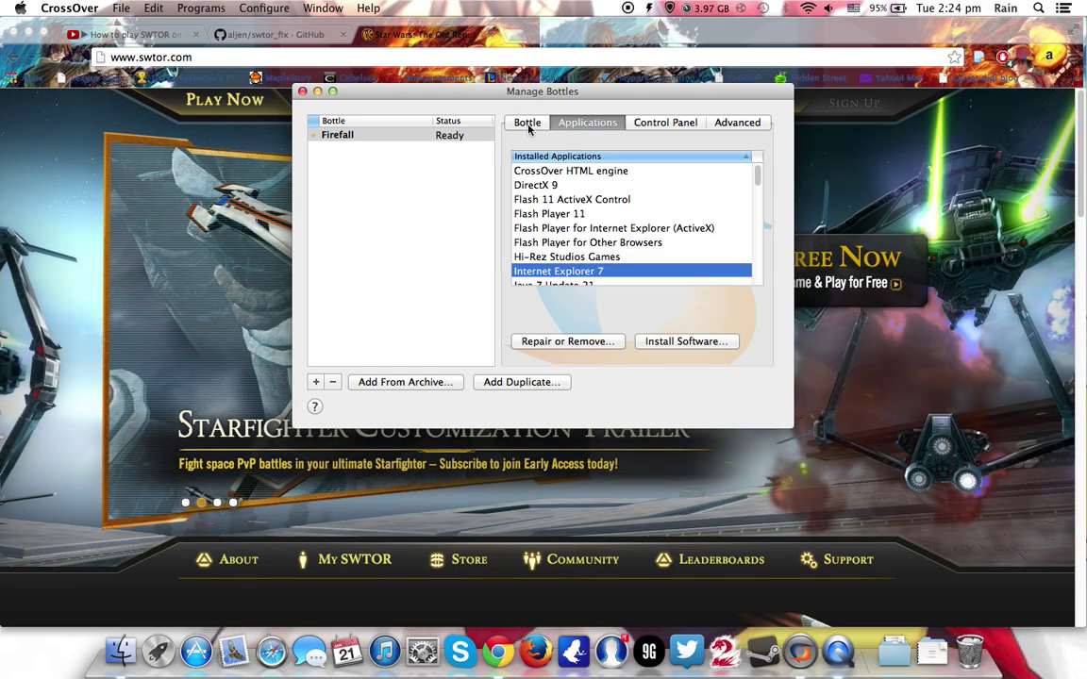
Open the Firefall bottle's C: drive, check the Star Wars-The Old Republic folder on the external drive, and return to drive_c.
left_click(529, 125)
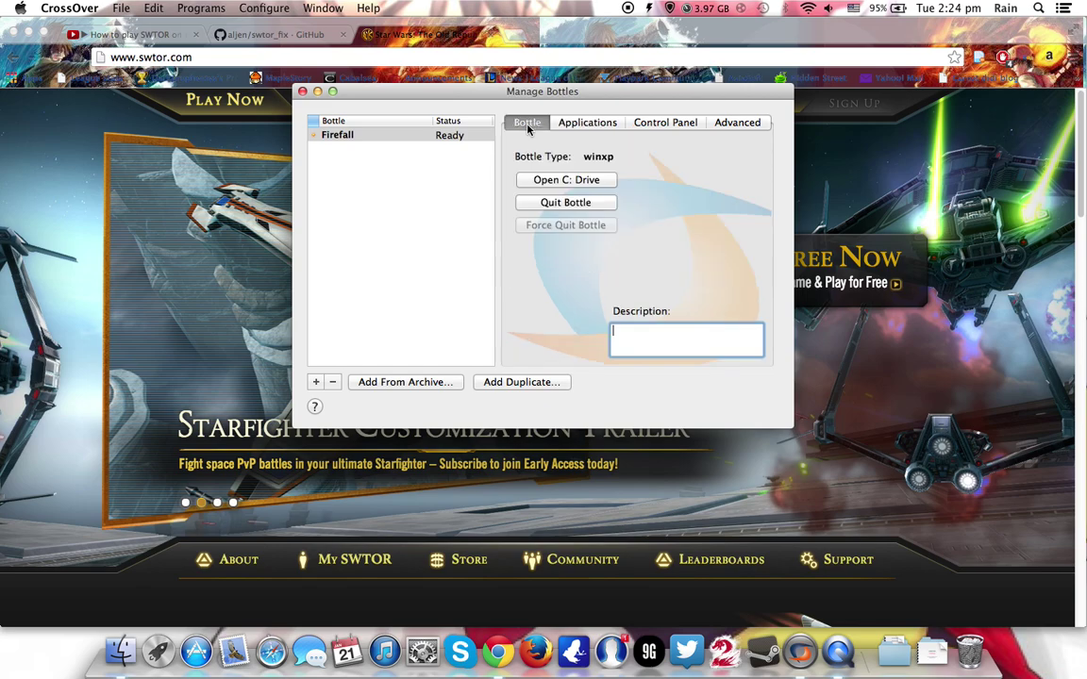
left_click(565, 180)
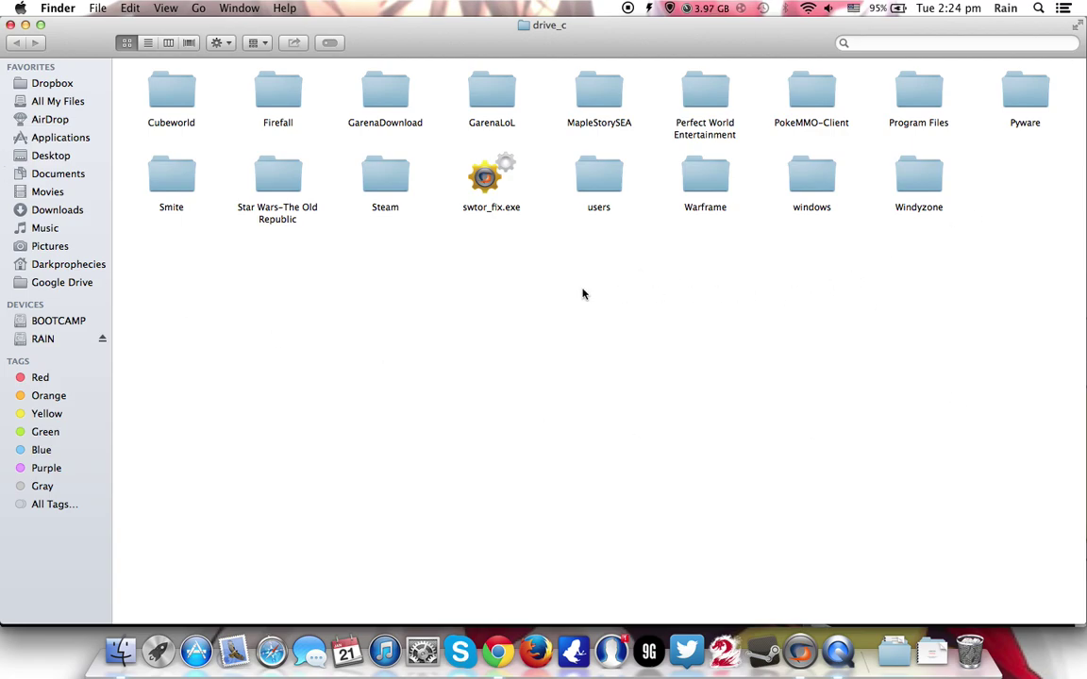
left_click(41, 341)
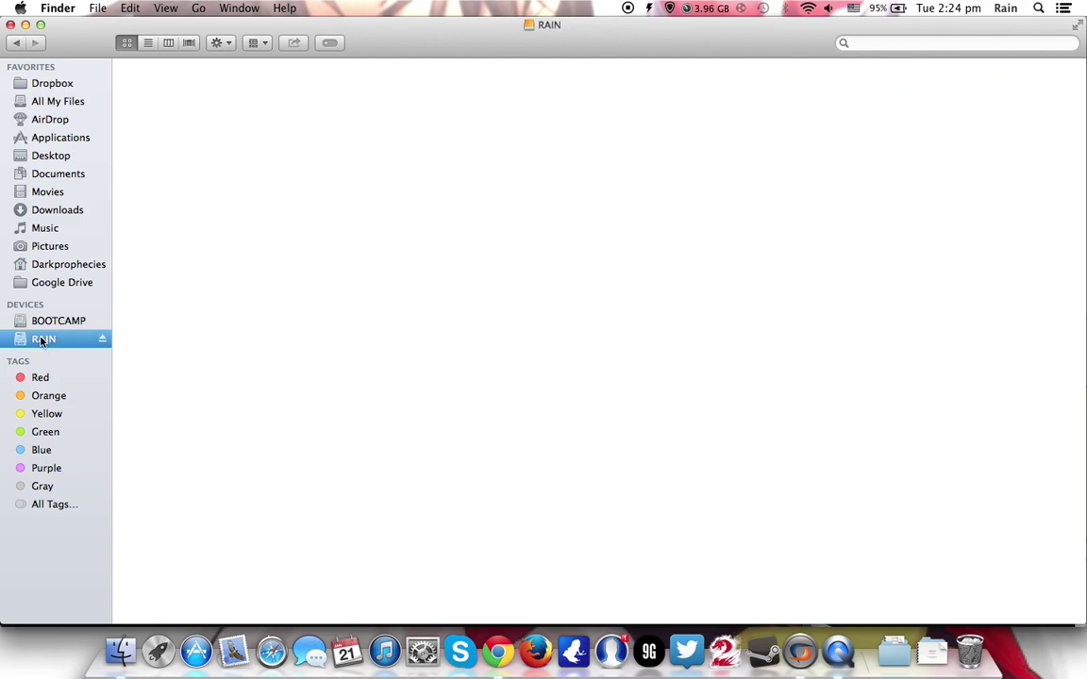
left_click(255, 98)
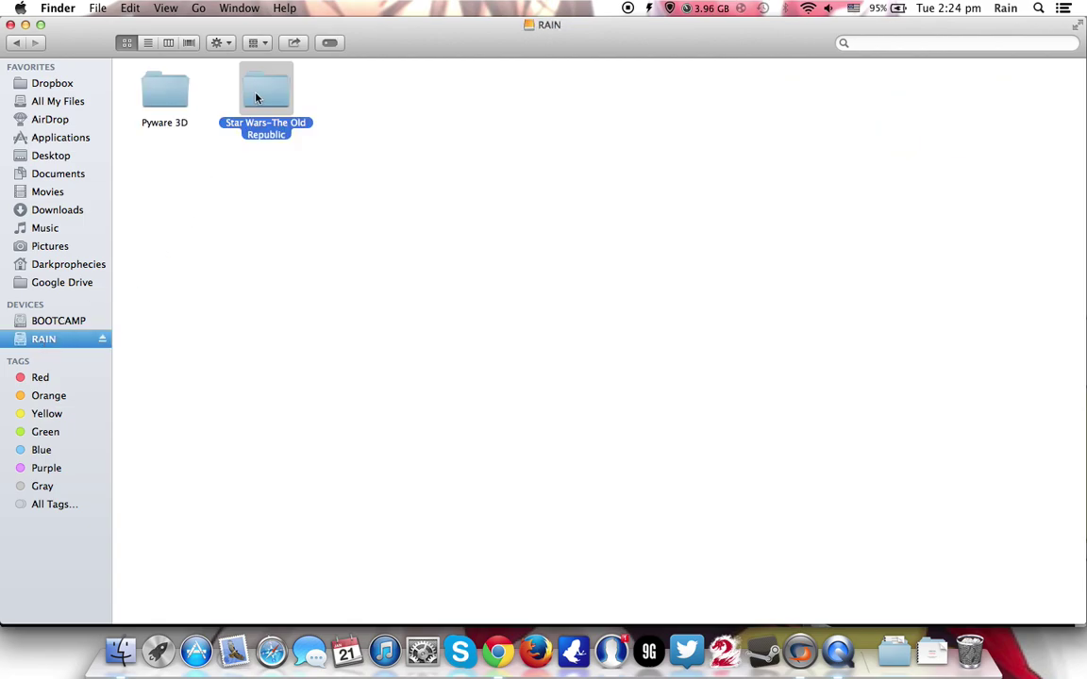
right_click(256, 97)
left_click(199, 182)
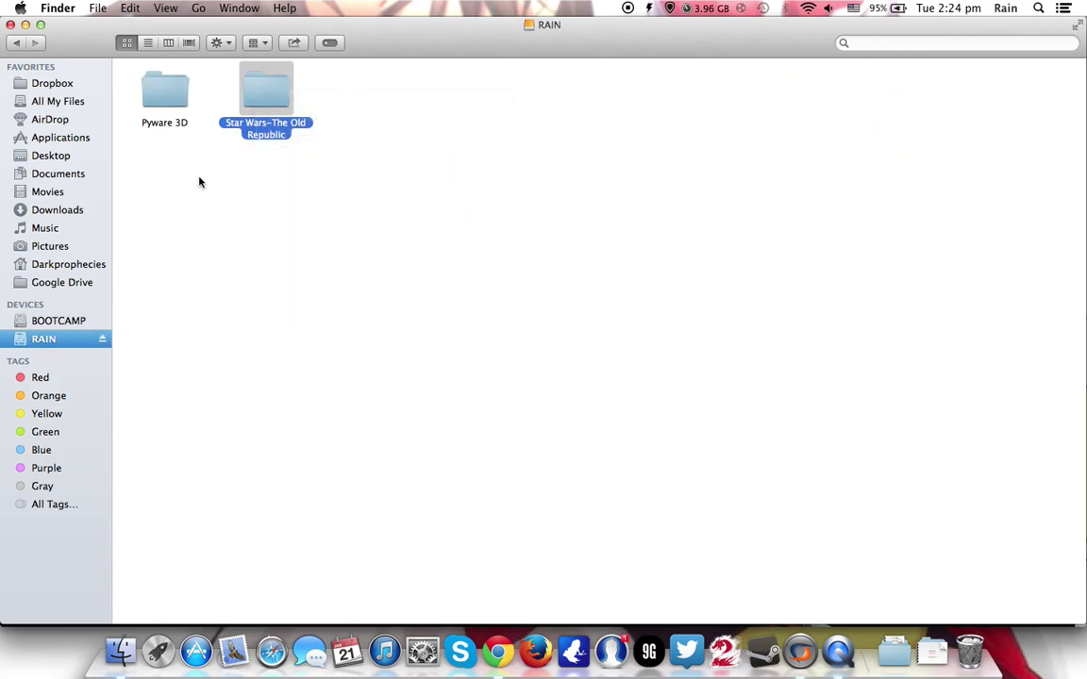
left_click(19, 44)
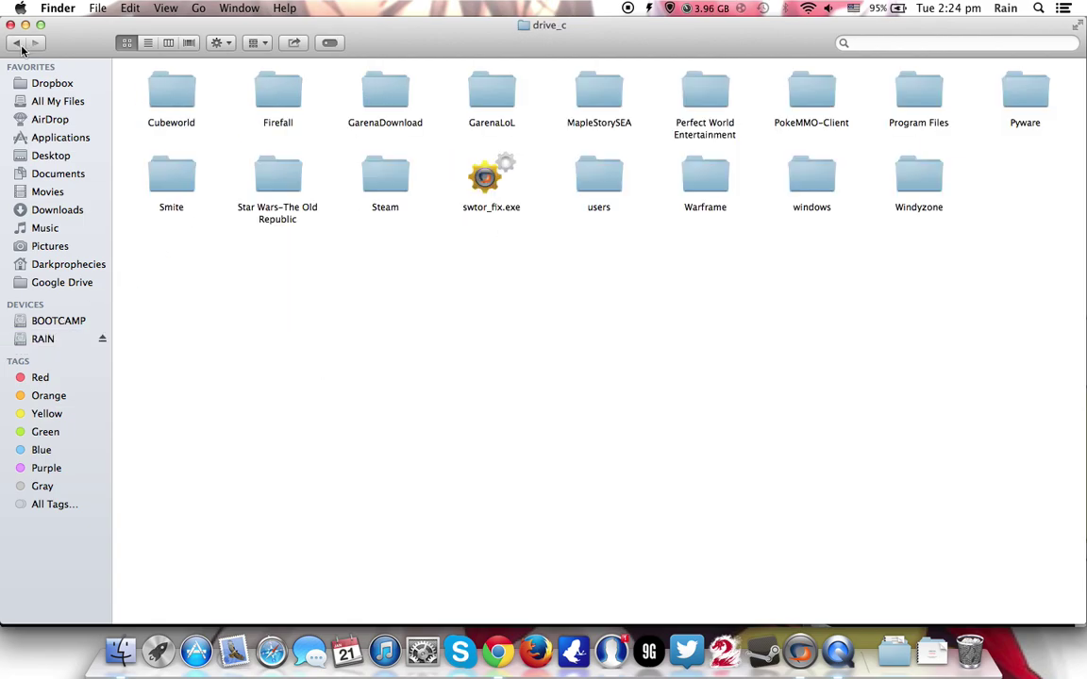
Revisit the Firefall bottle's page in CrossOver, return to drive_c in Finder, and select swtor_fix.exe.
left_click(801, 652)
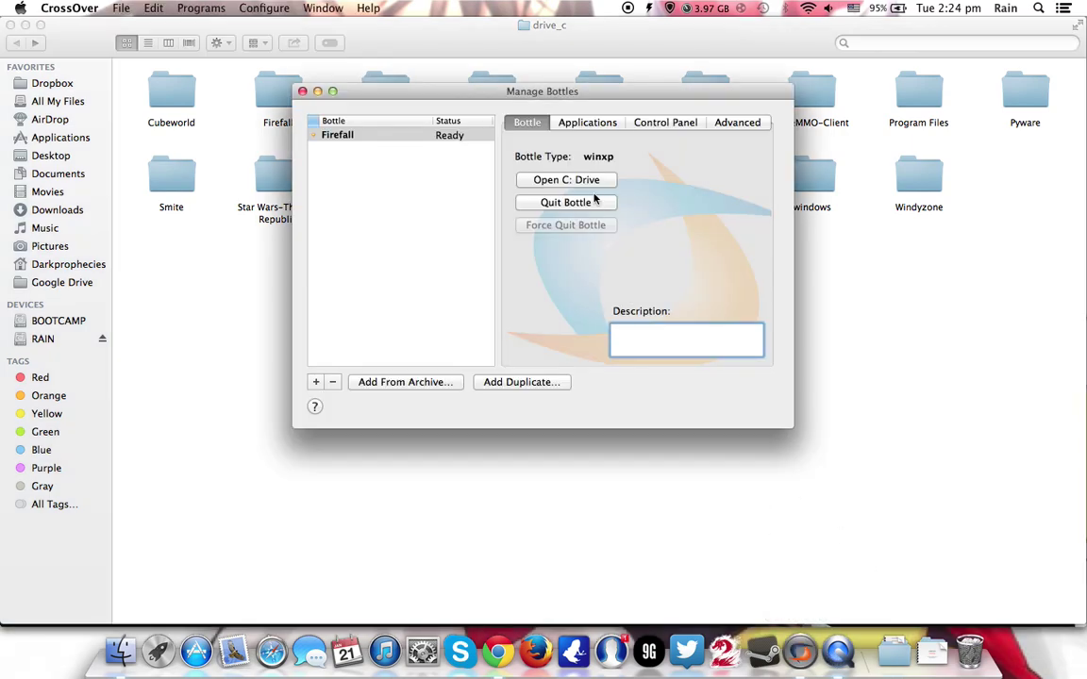
left_click(937, 331)
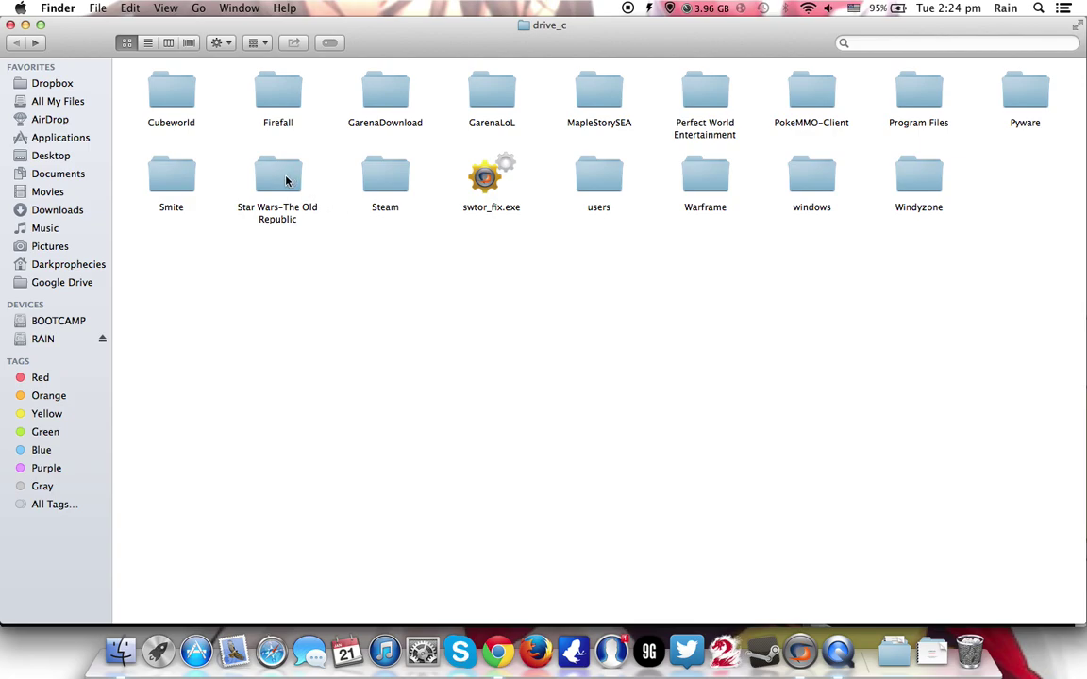
left_click(488, 182)
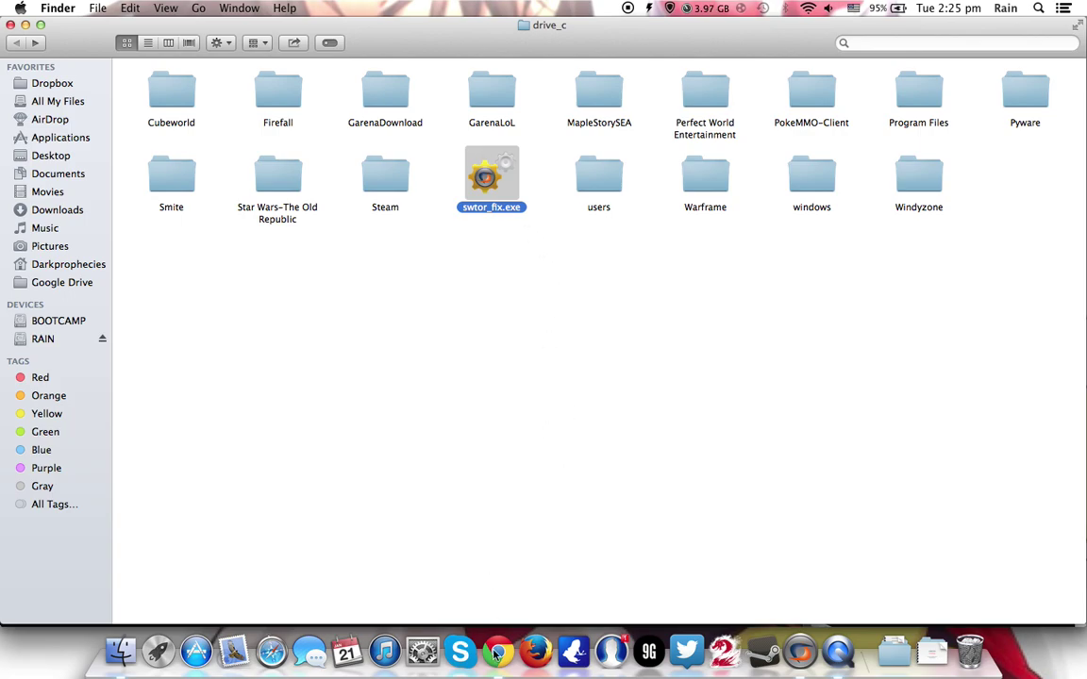
Switch to Chrome, find the swtor_fix link in the YouTube video's description, and view the aljen/swtor_fix GitHub page.
left_click(492, 666)
left_click(141, 34)
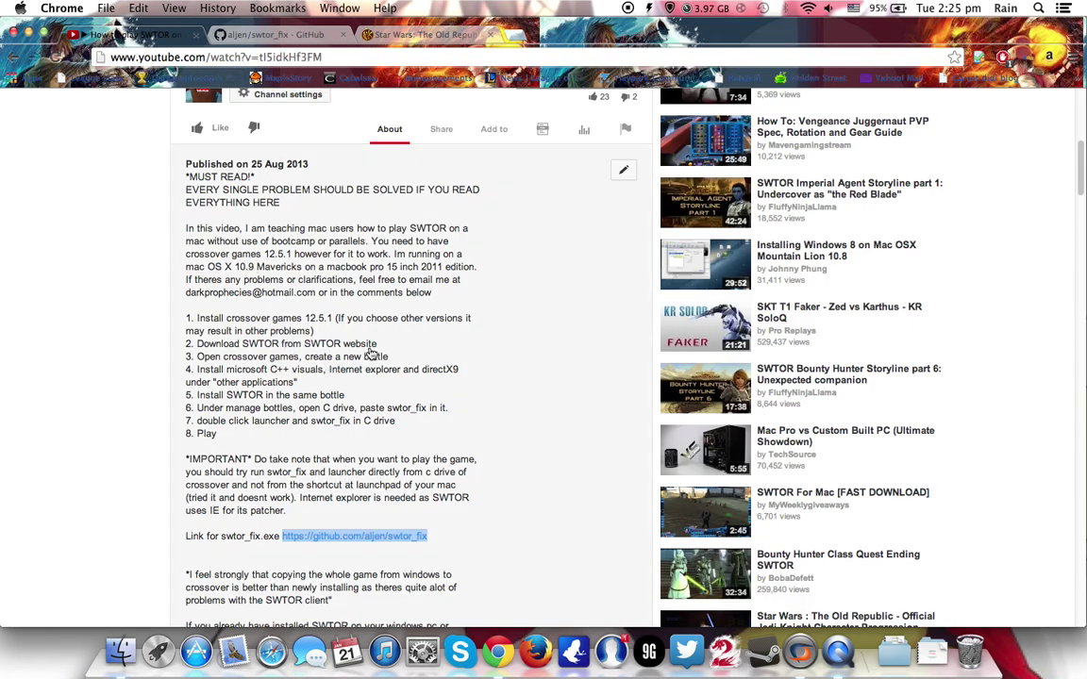
scroll(412, 396, "down", 1)
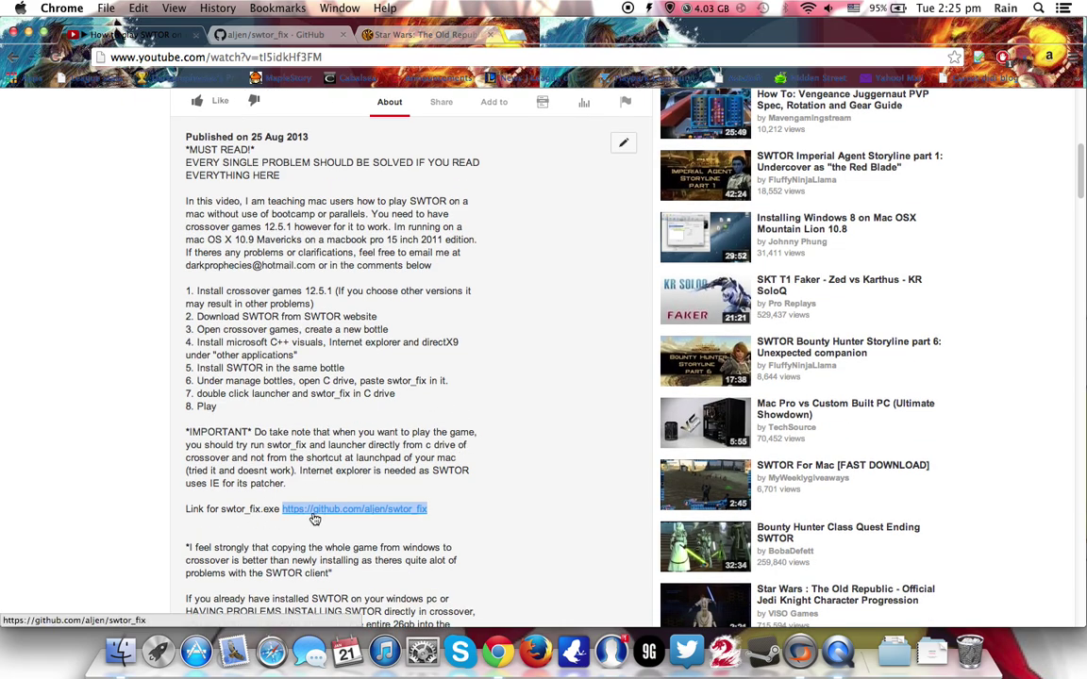
left_click_drag(314, 518, 284, 34)
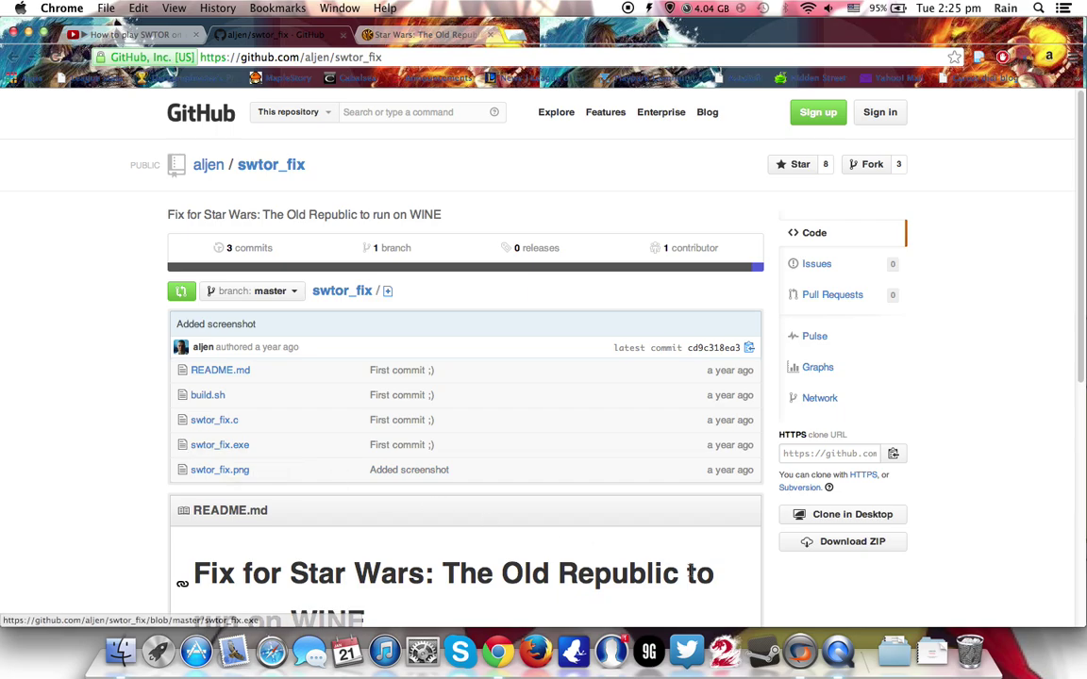
Switch to CrossOver, open the Firefall bottle's C: drive, and look for the swtor_fix and launcher shortcuts in Launchpad's Games folder.
left_click(800, 653)
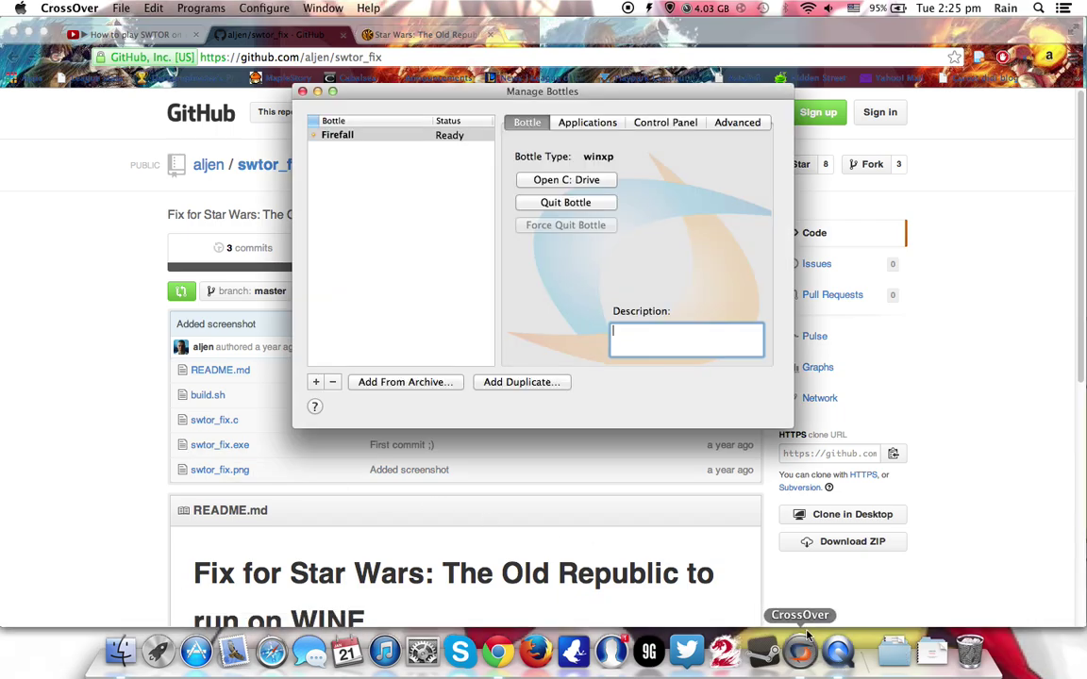
left_click(550, 181)
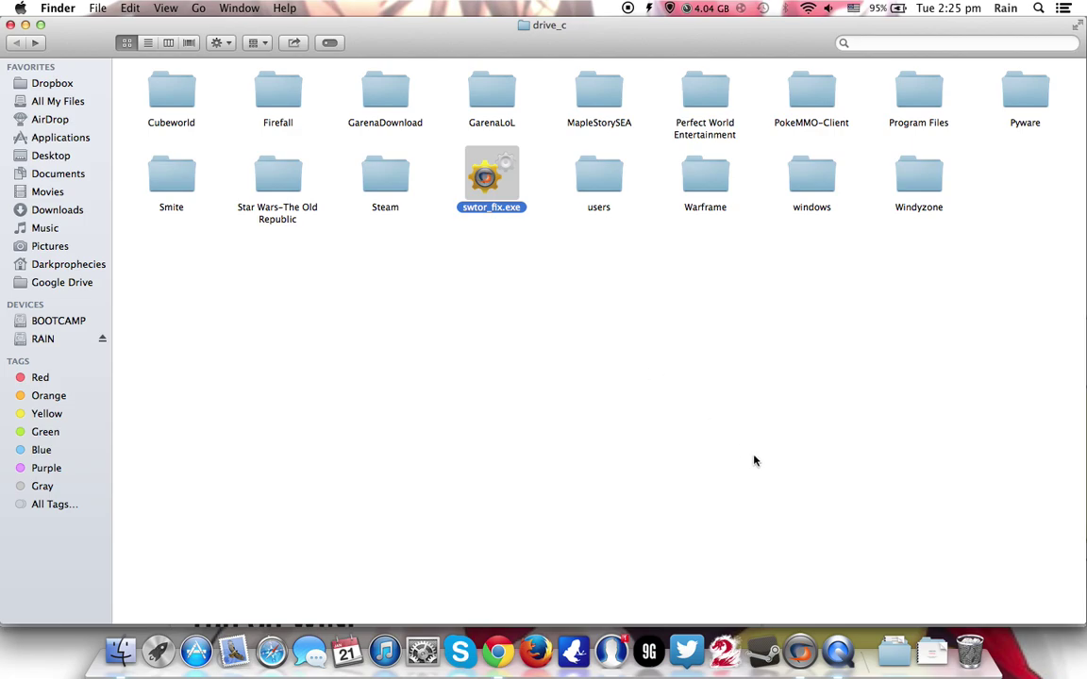
key("F4")
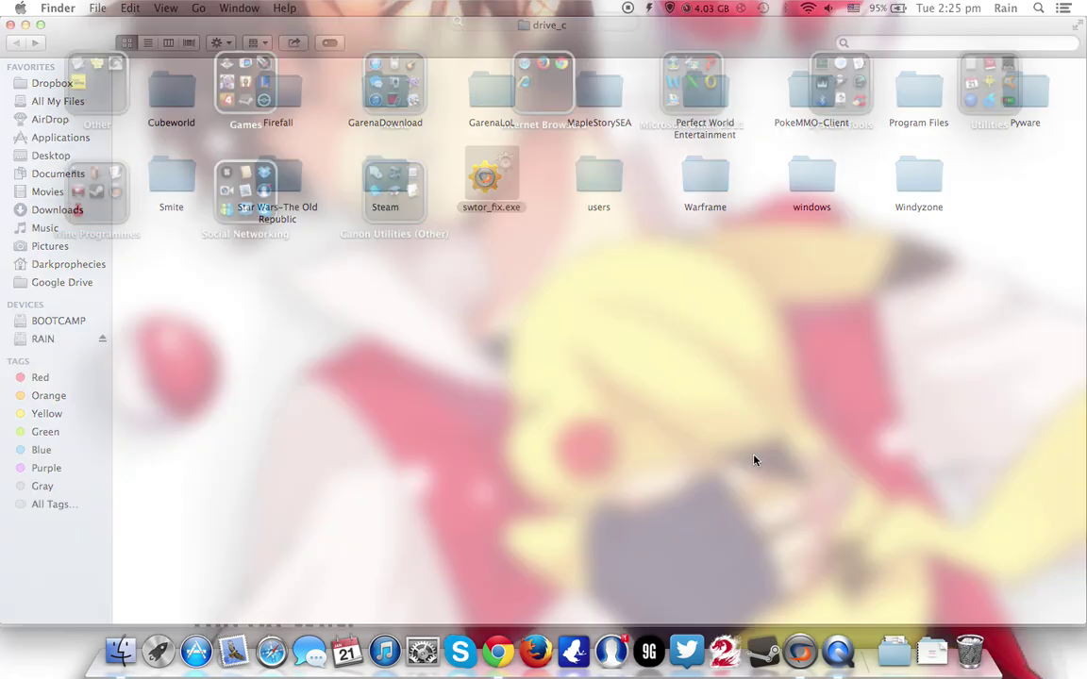
left_click(223, 79)
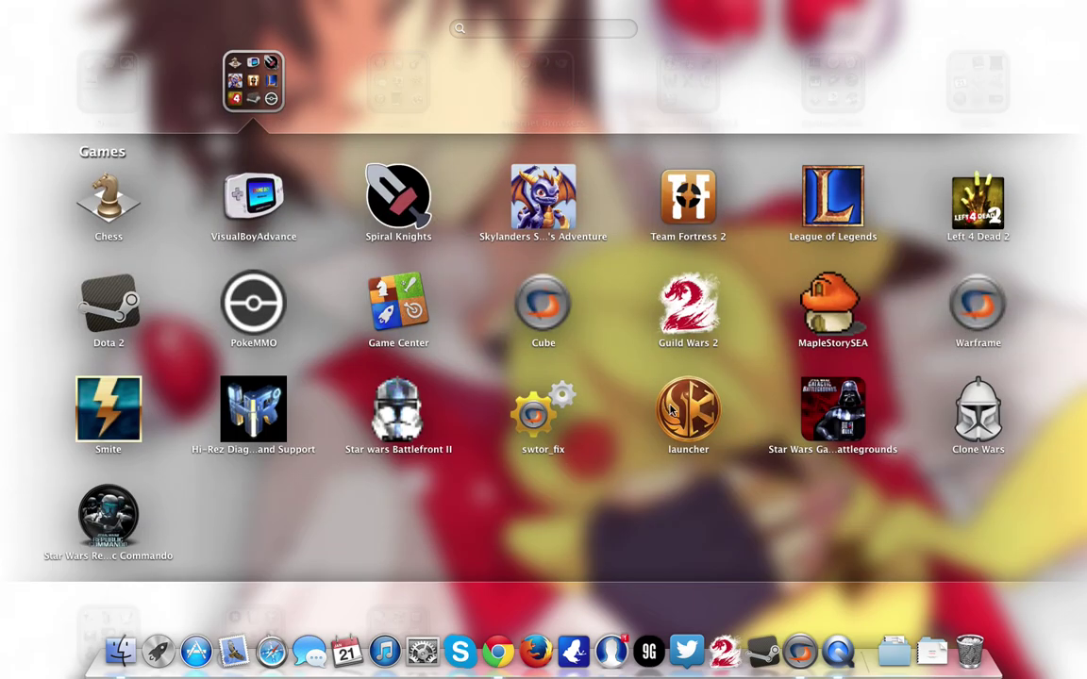
key("Escape")
key("Escape")
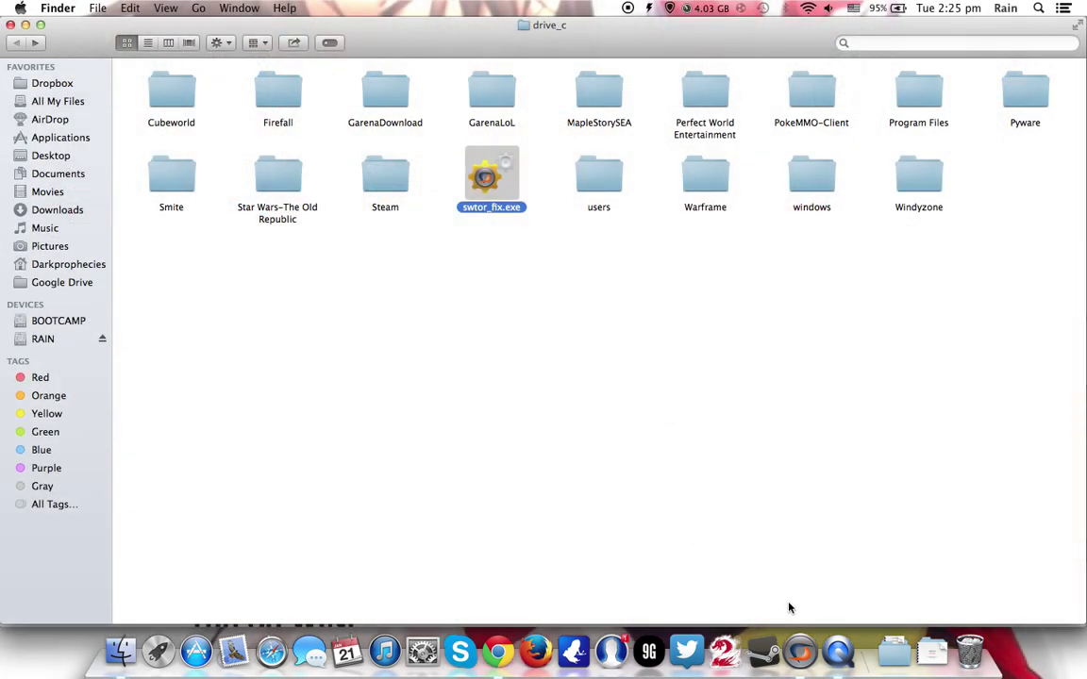
Switch to CrossOver and check its list of installed programs for the launcher and swtor_fix entries.
left_click(800, 651)
left_click(201, 7)
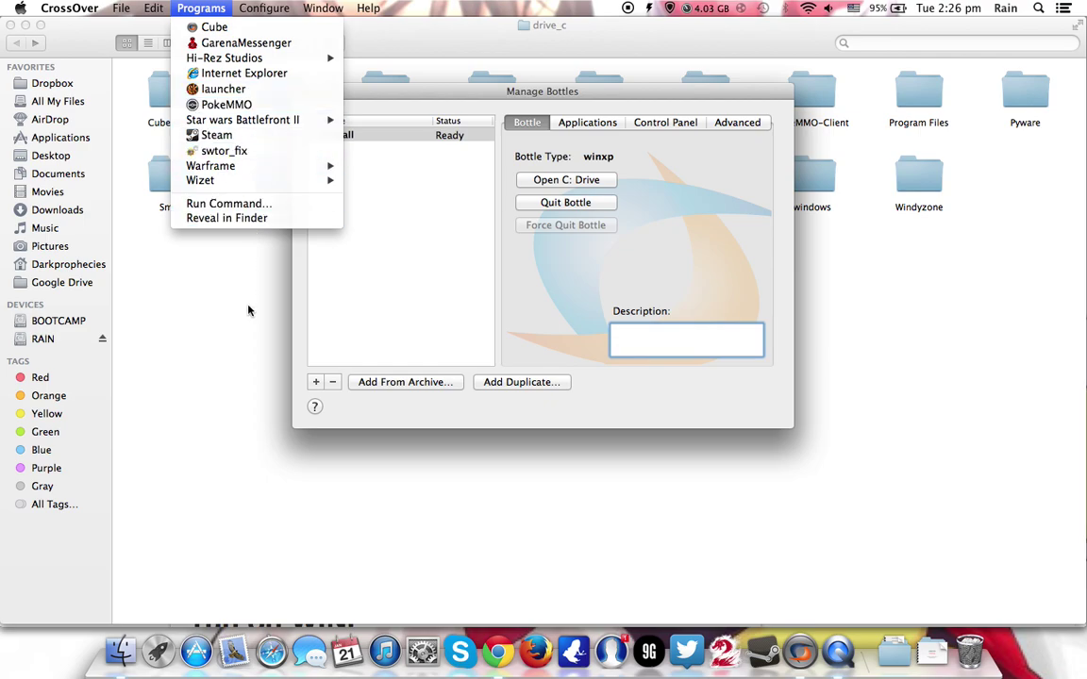
left_click(563, 306)
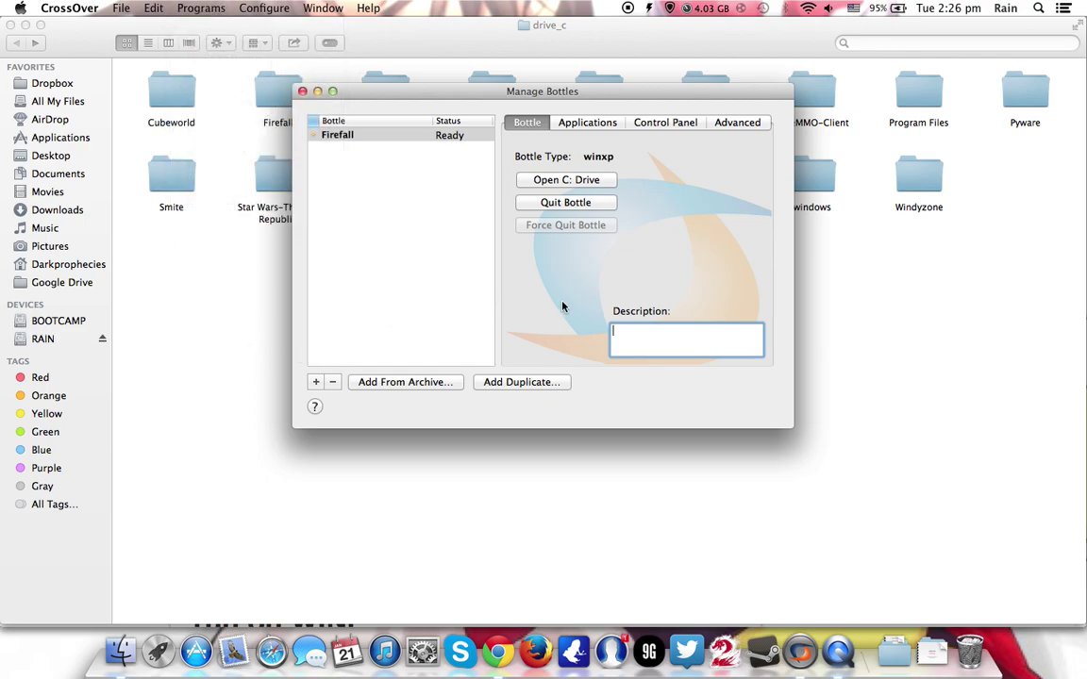
Run swtor_fix.exe from the Firefall bottle's C: drive and check for its process in the bottle's Task Manager.
left_click(566, 180)
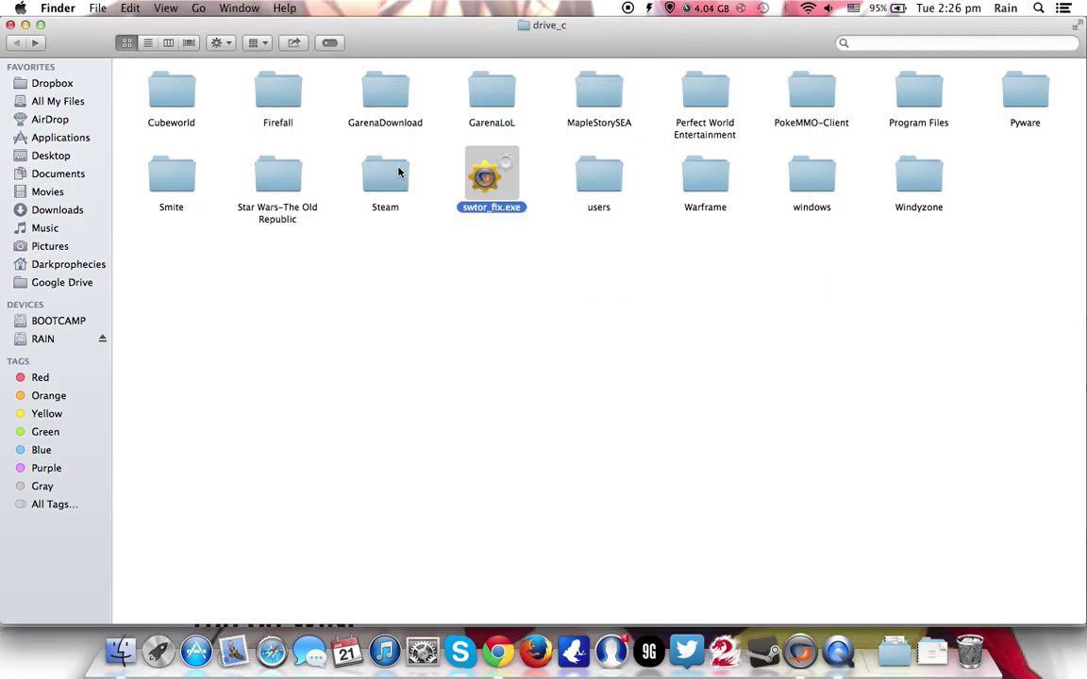
double_click(495, 174)
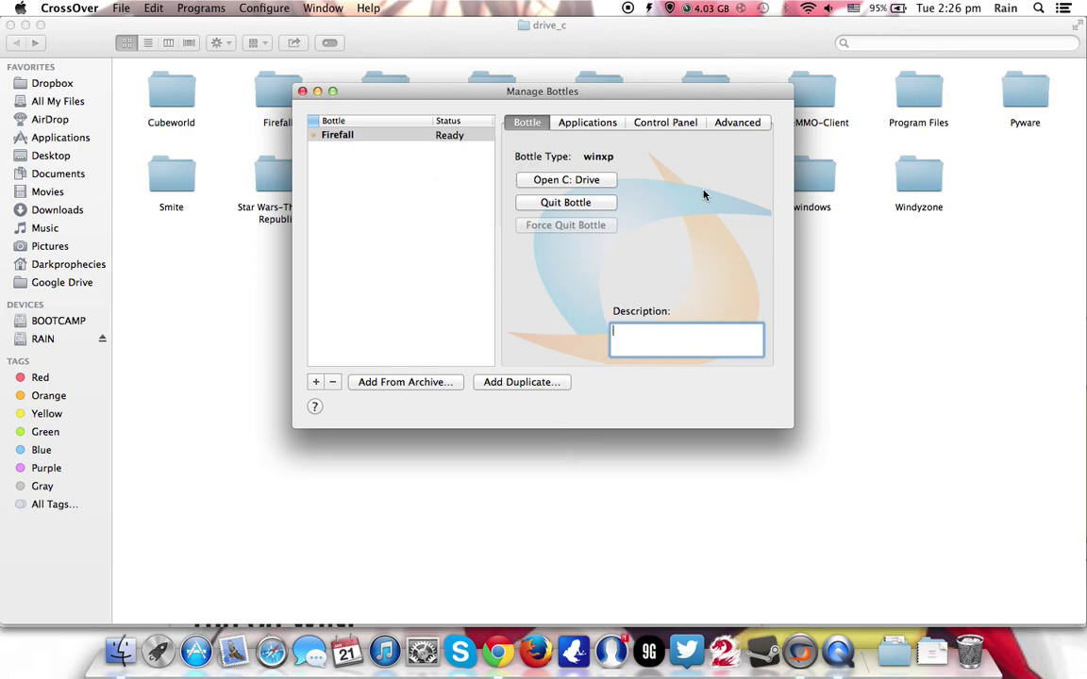
left_click(728, 126)
left_click(655, 126)
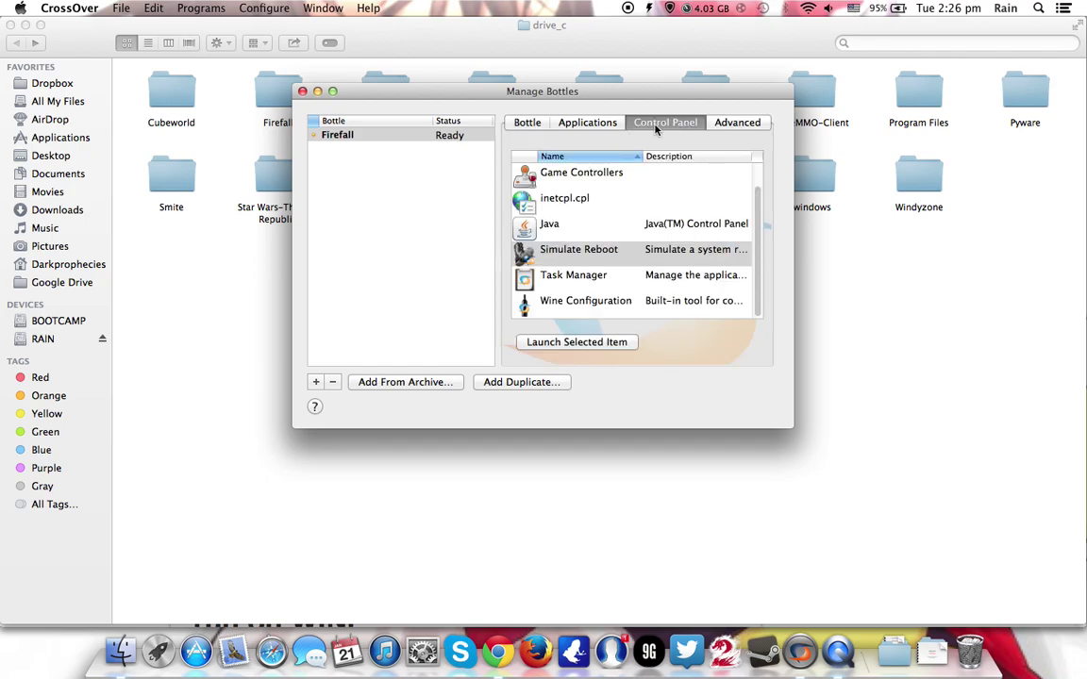
double_click(577, 277)
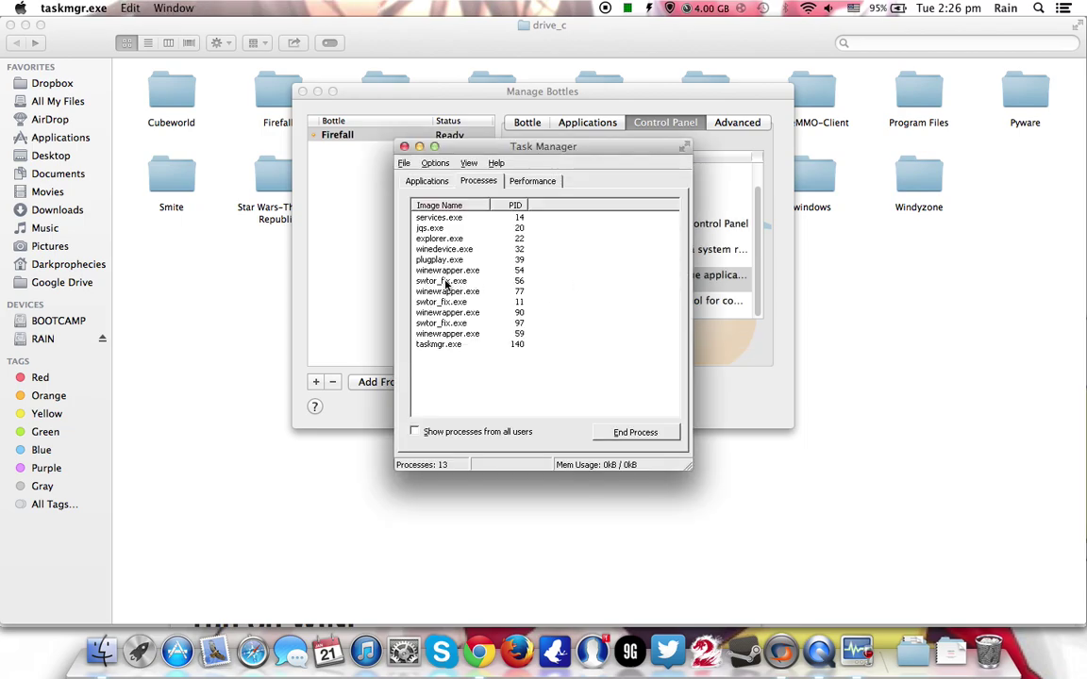
left_click(404, 147)
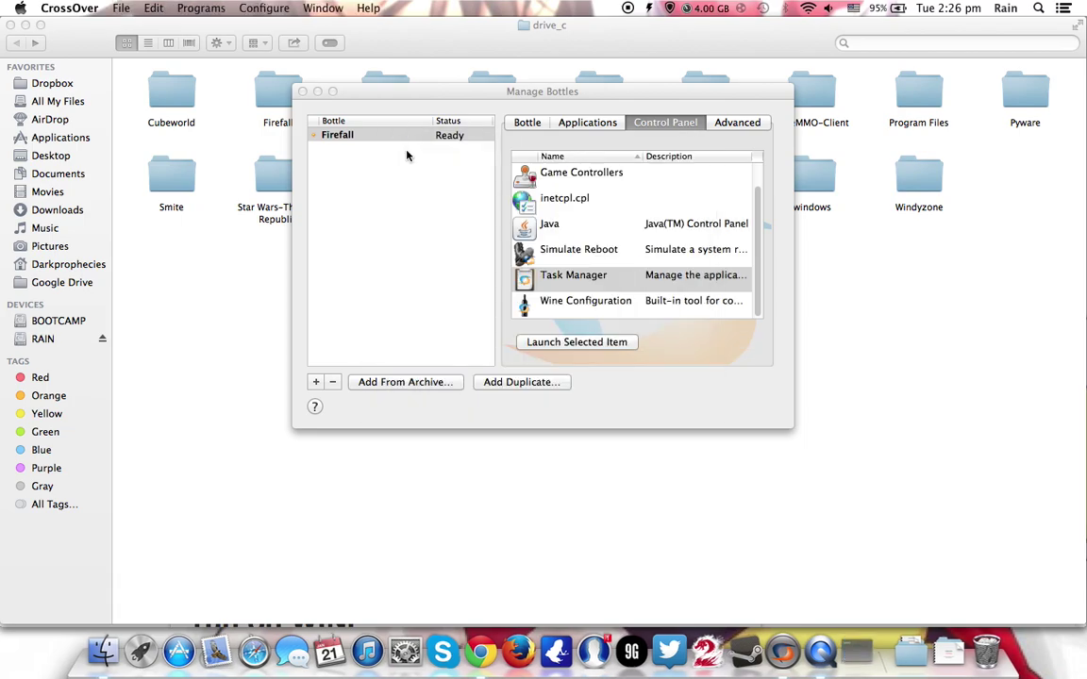
Open the Star Wars-The Old Republic folder in drive_c and run launcher.exe.
left_click(250, 274)
double_click(283, 182)
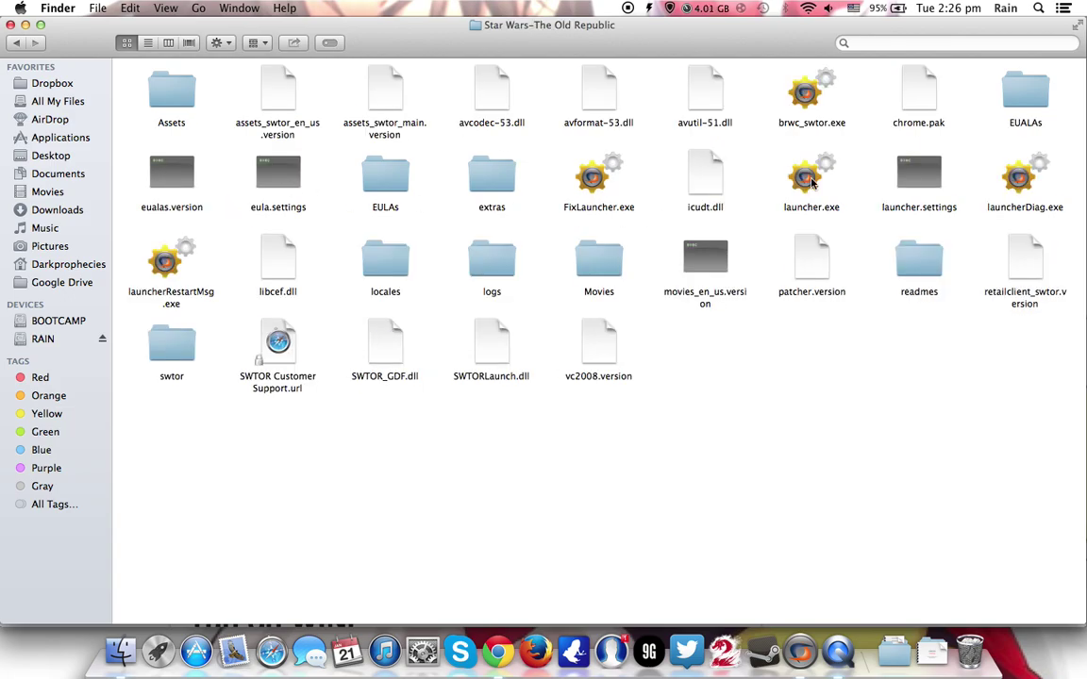
double_click(811, 182)
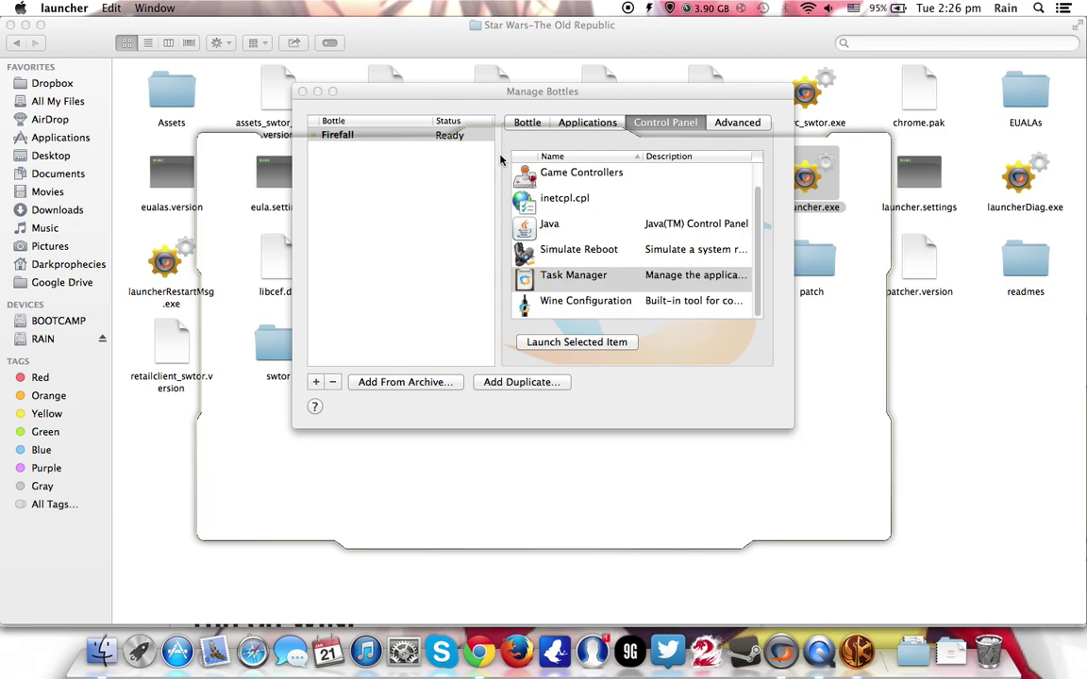
Clear the bottle manager, Finder and Chrome windows out of the way and bring the game launcher to the front.
left_click(302, 90)
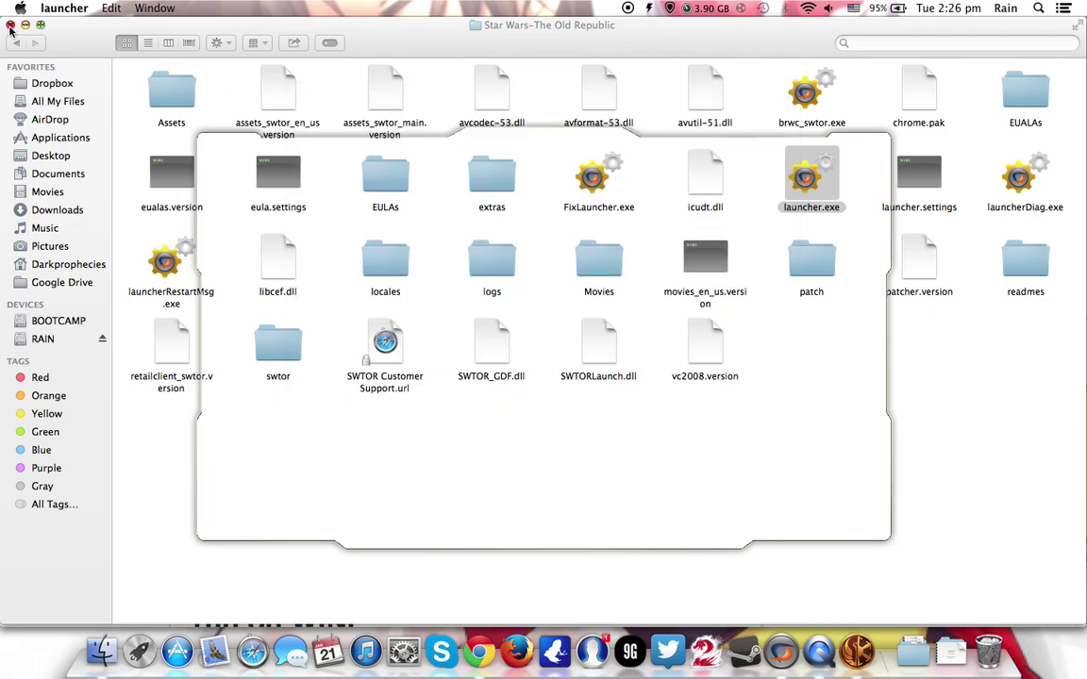
left_click(11, 24)
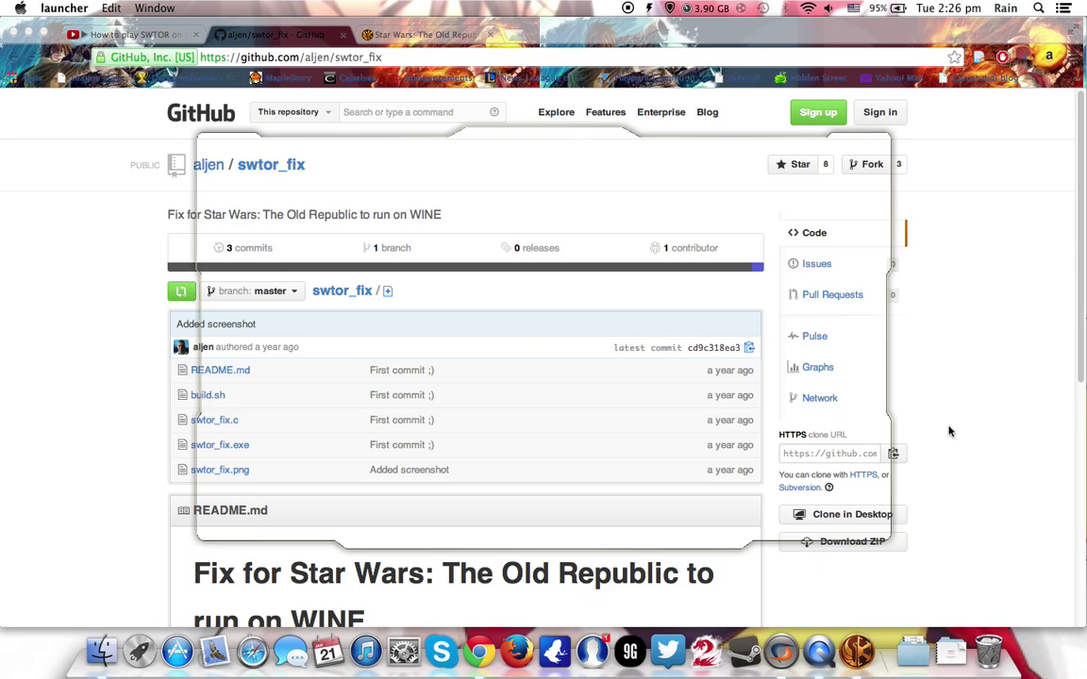
left_click(959, 336)
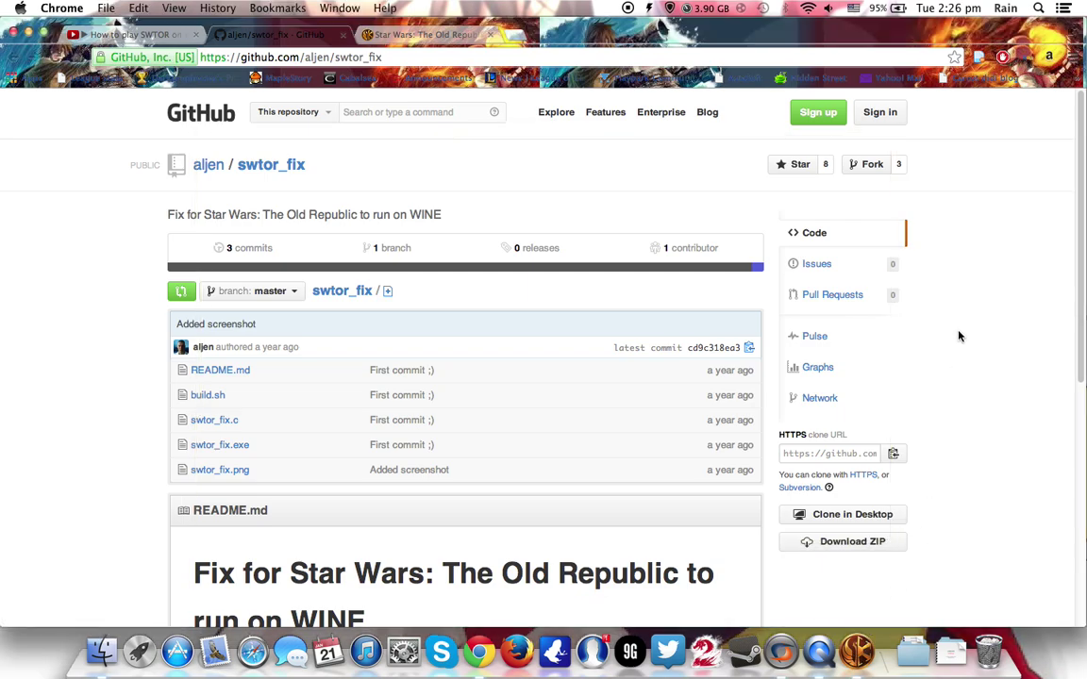
left_click(15, 33)
left_click(834, 651)
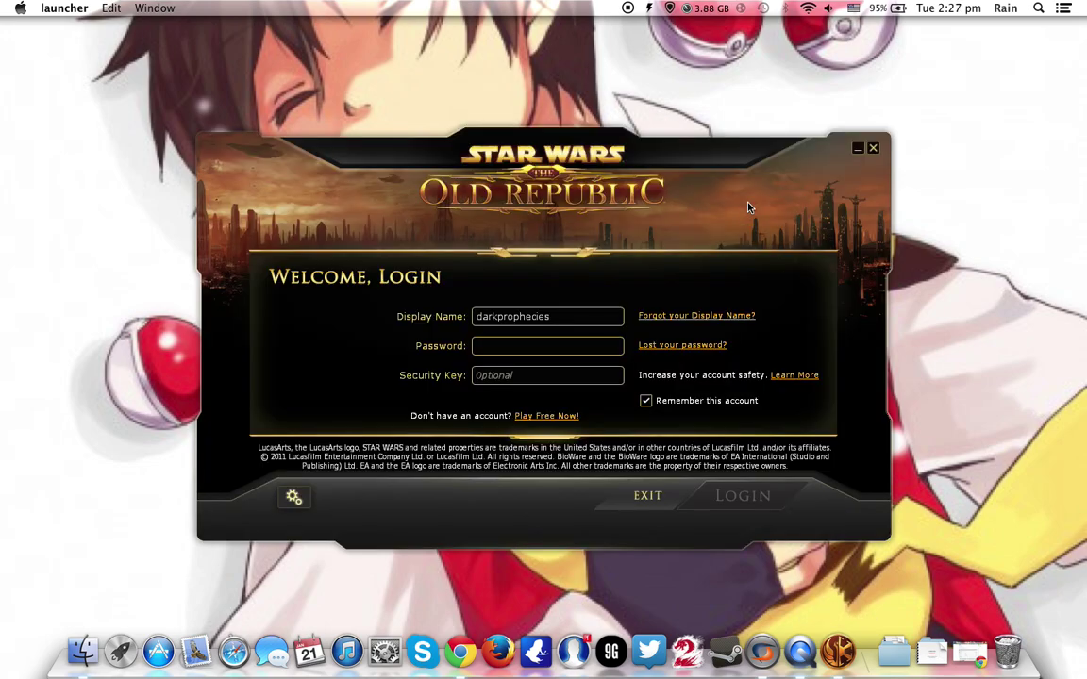
Enter the account password in the Star Wars: The Old Republic launcher and log in.
left_click(564, 349)
type("••••••••••••••••")
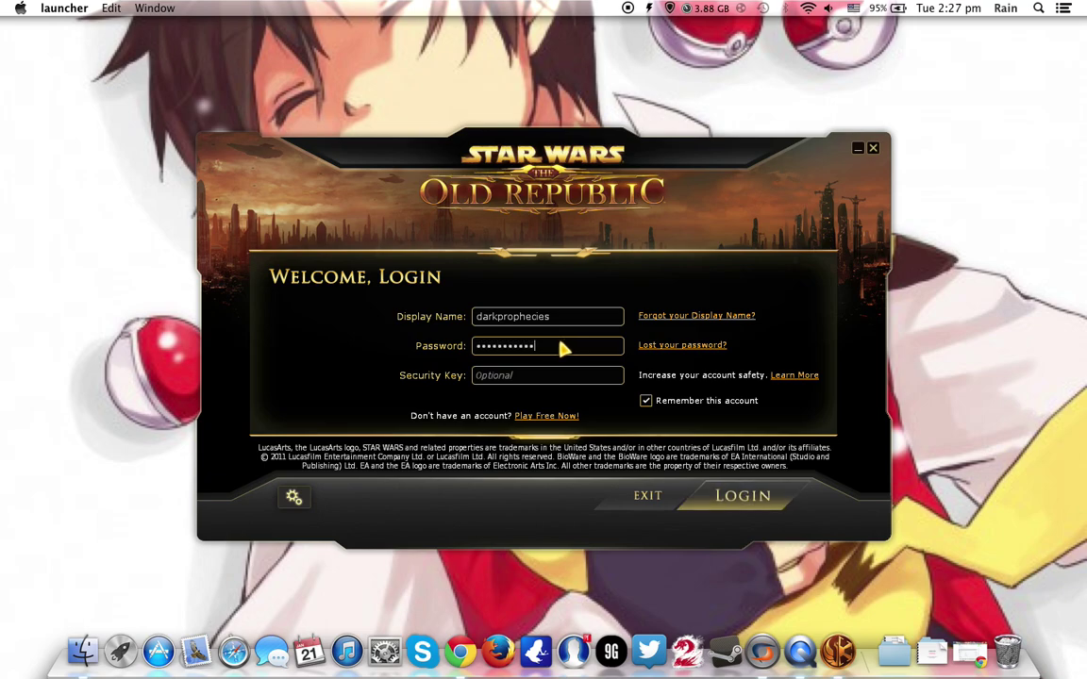
key("Return")
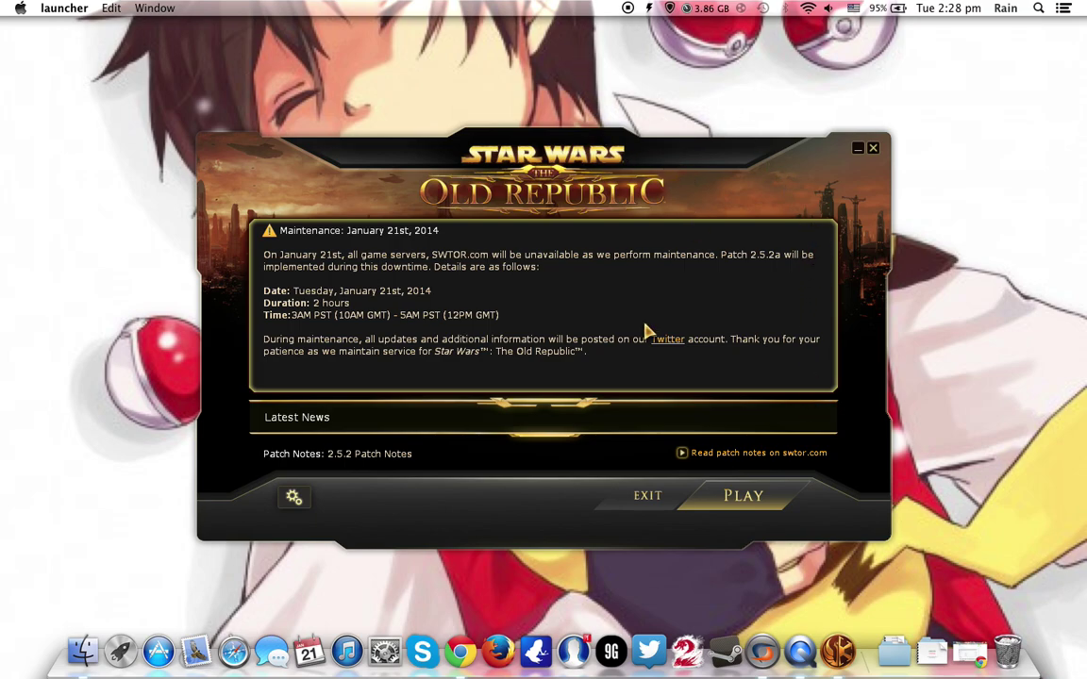
Switch to CrossOver, point out the Simulate Reboot tool among the Firefall bottle's control panel items, and close the bottle manager.
left_click(767, 654)
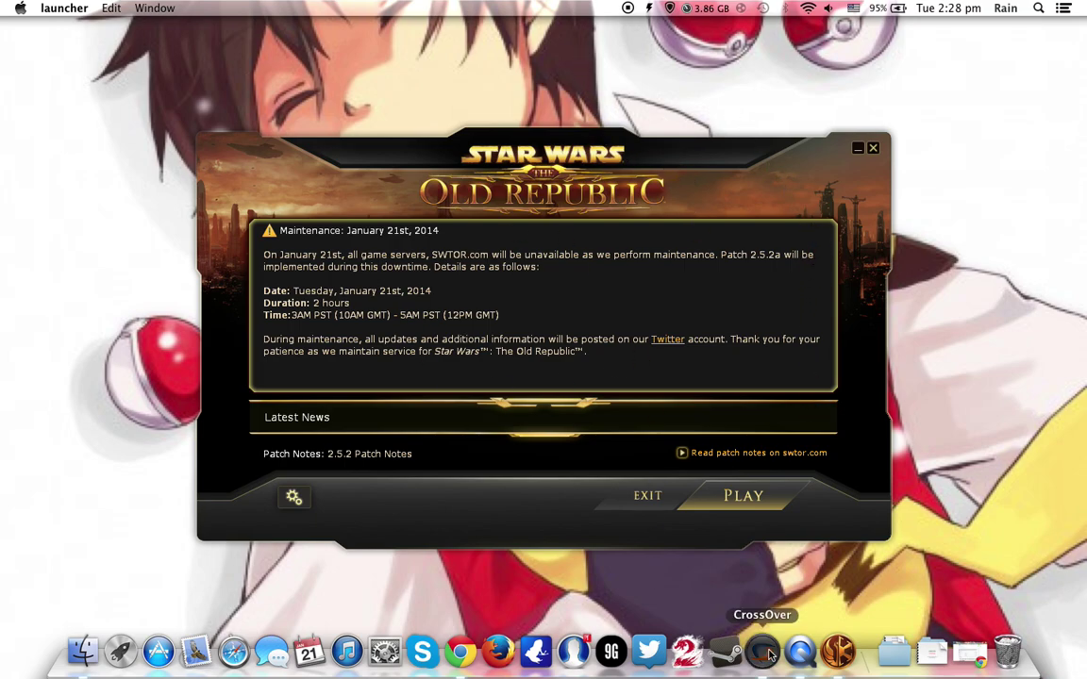
left_click(264, 7)
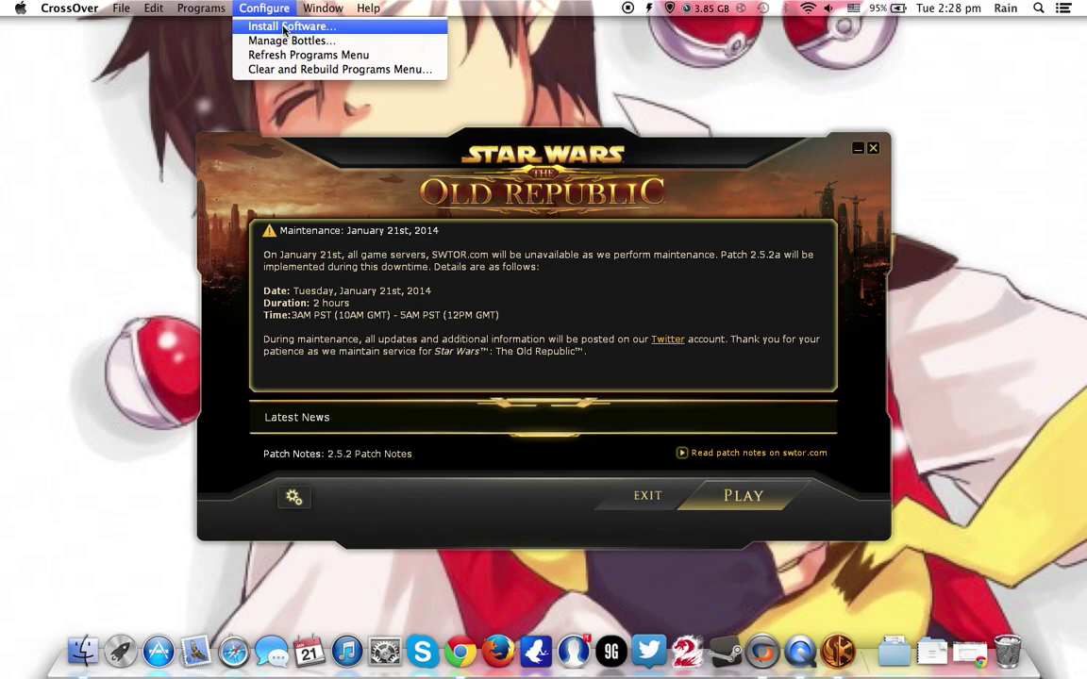
left_click(284, 39)
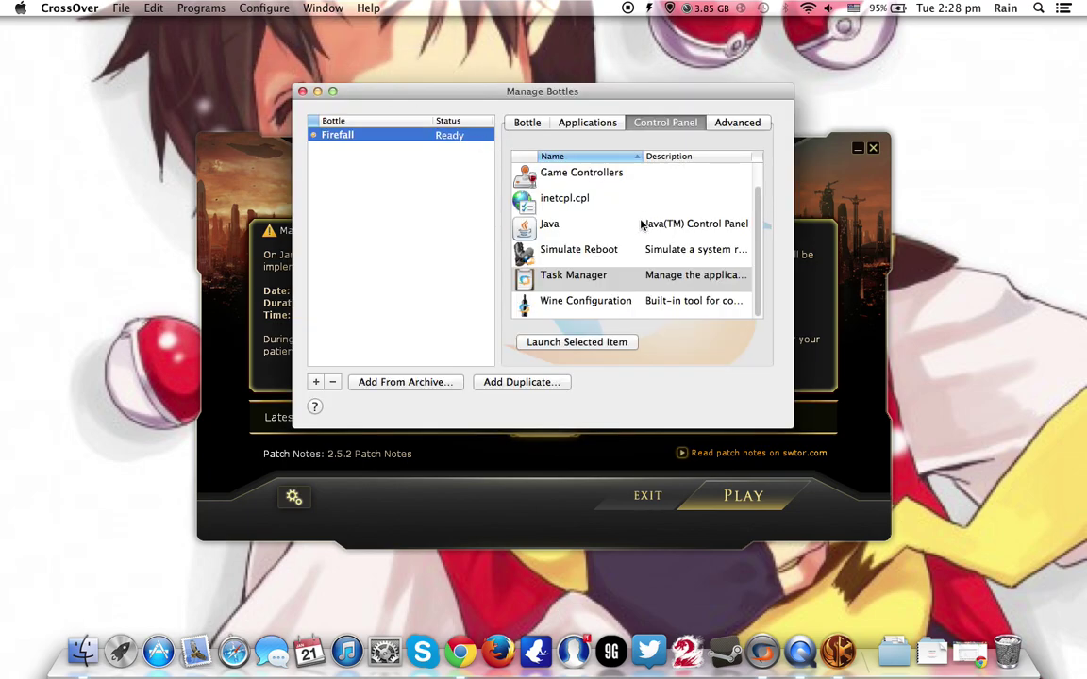
left_click(580, 252)
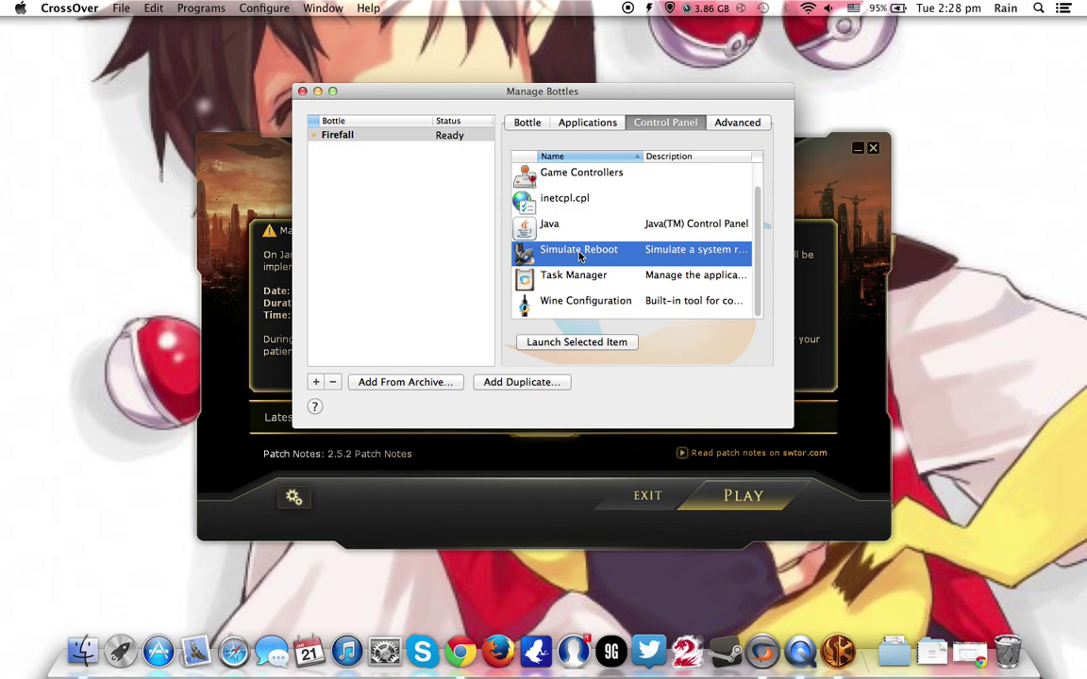
left_click(302, 91)
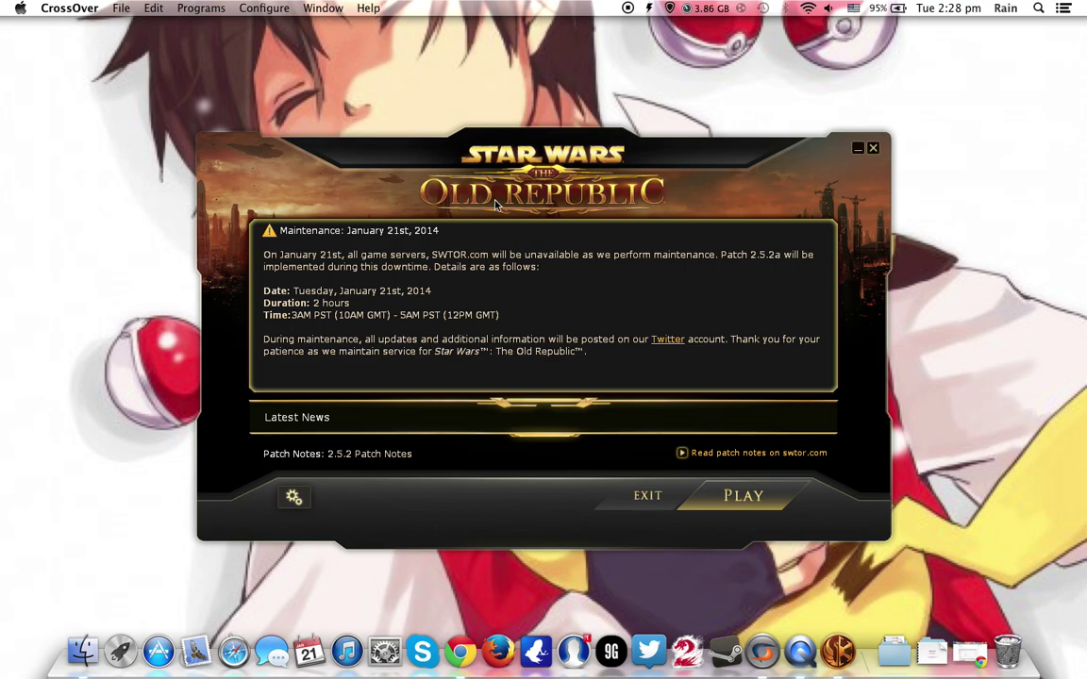
Start Star Wars: The Old Republic from its launcher.
left_click(761, 506)
left_click(760, 506)
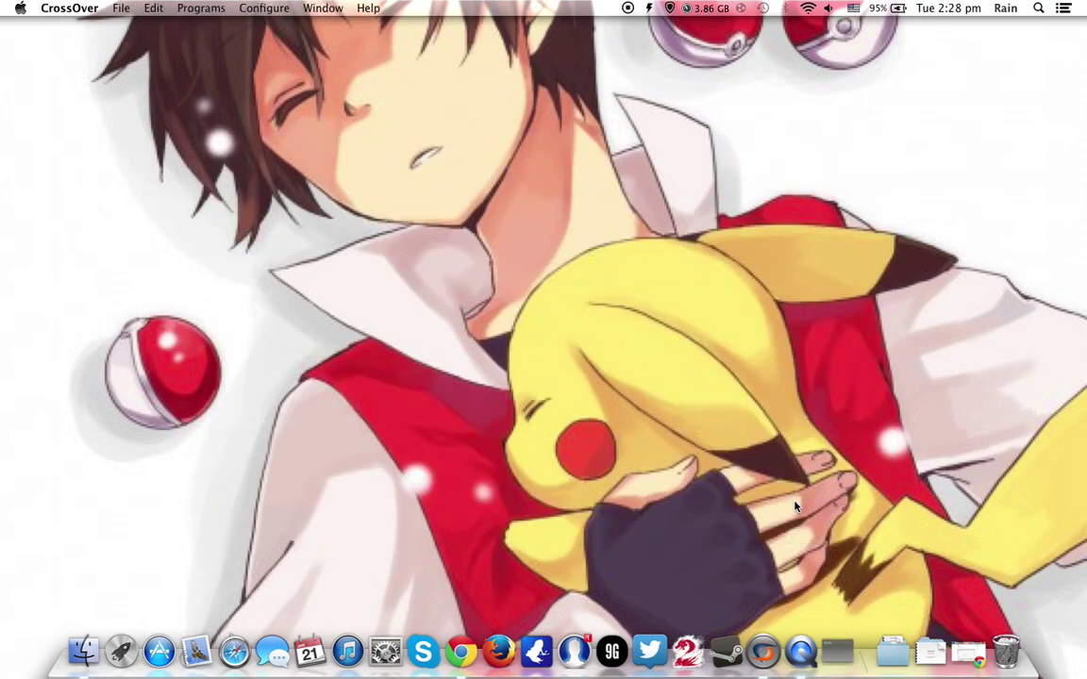